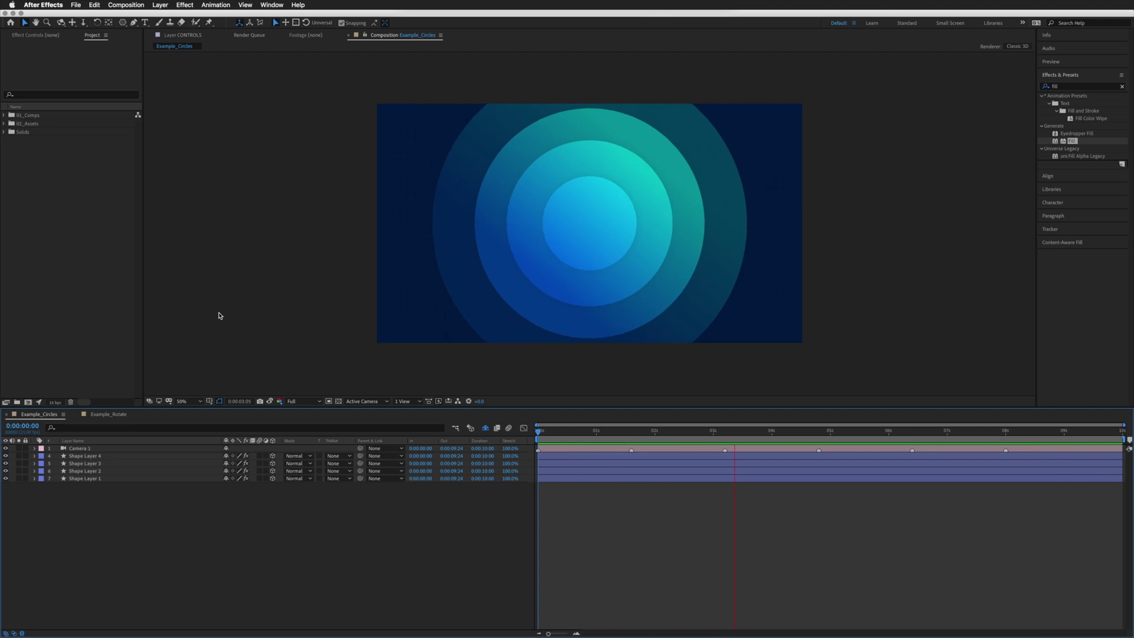
Review the growing-circles animation and reveal Camera 1's Position keyframes.
key("space")
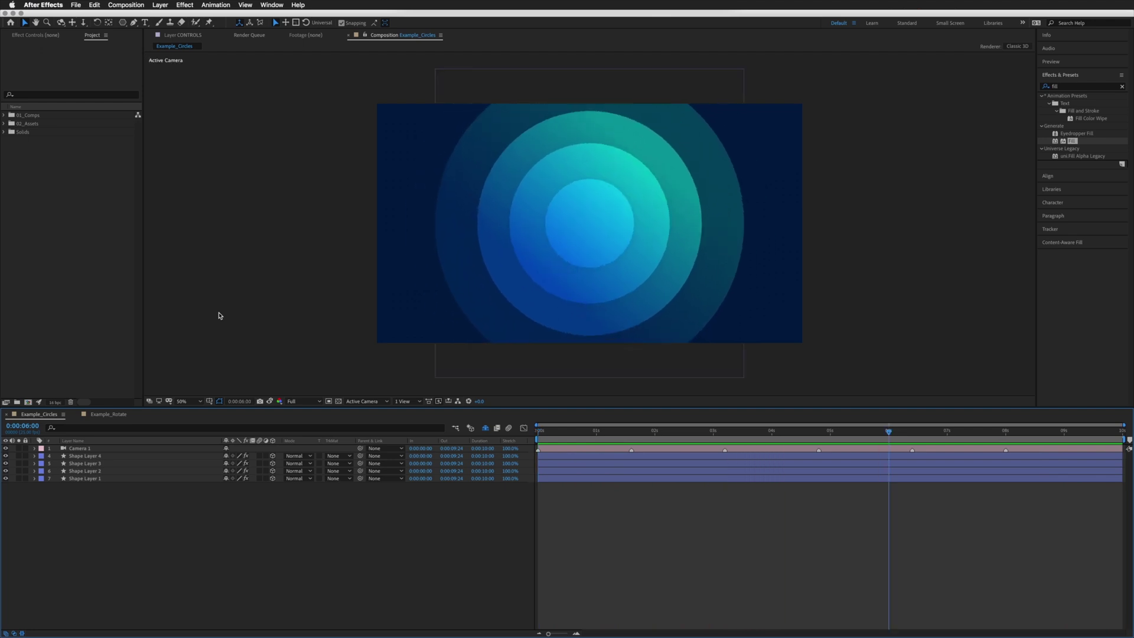
left_click_drag(628, 435, 831, 436)
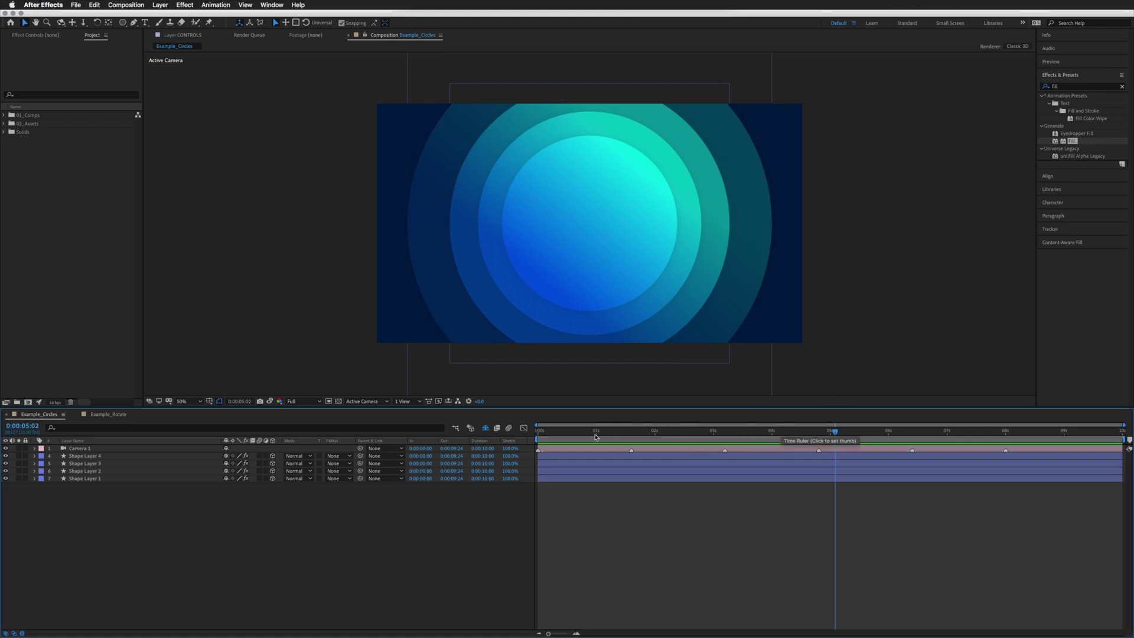
mouse_move(594, 437)
left_mouse_down()
mouse_move(620, 438)
mouse_move(603, 441)
left_mouse_up()
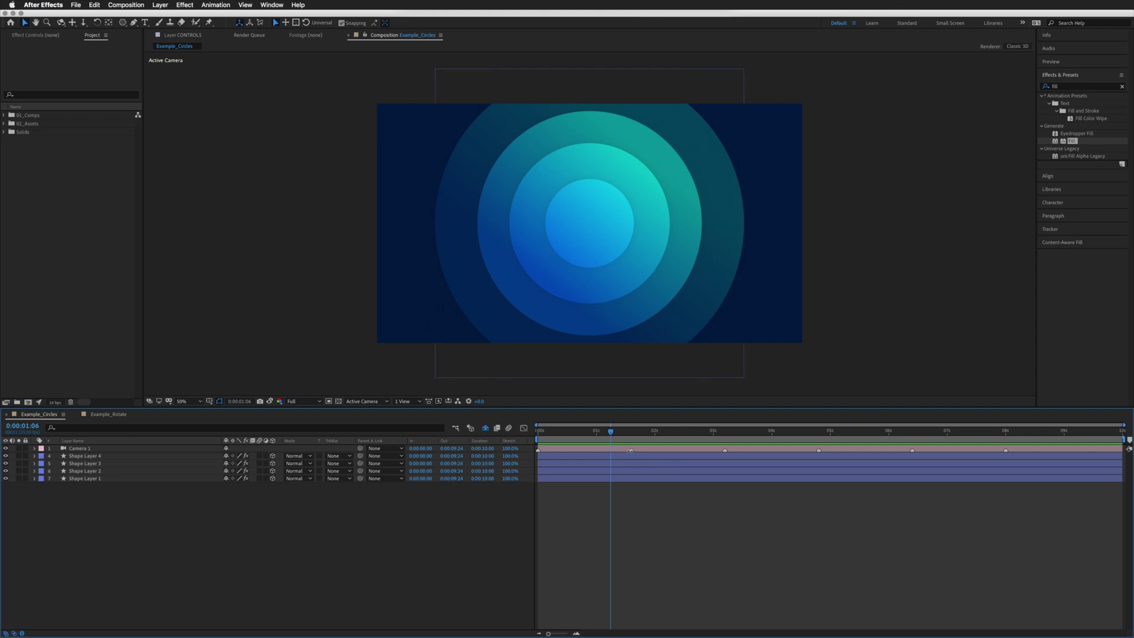
left_click(584, 450)
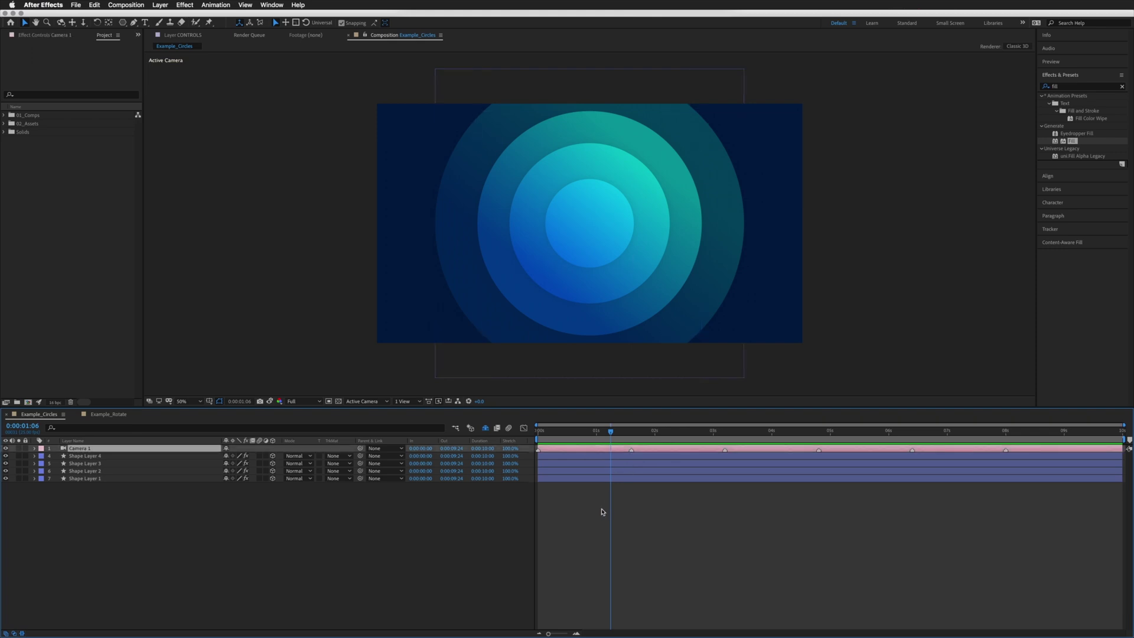
key("u")
left_click_drag(598, 470, 533, 453)
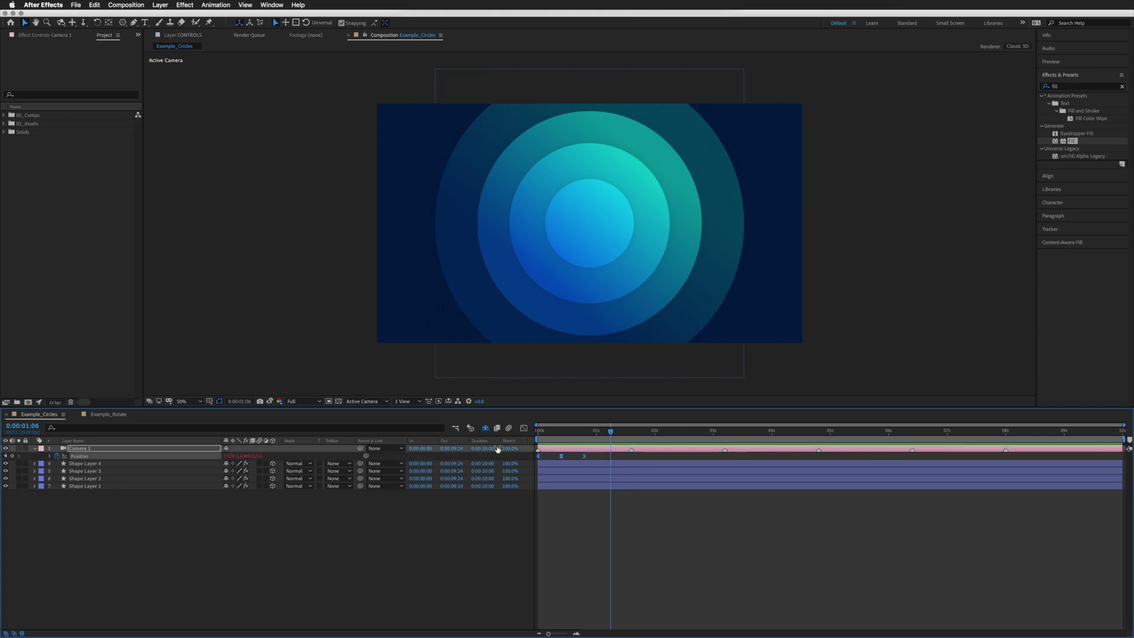
Reselect Camera 1, scrub to one of its keyframes and preview the camera move.
left_click(85, 464)
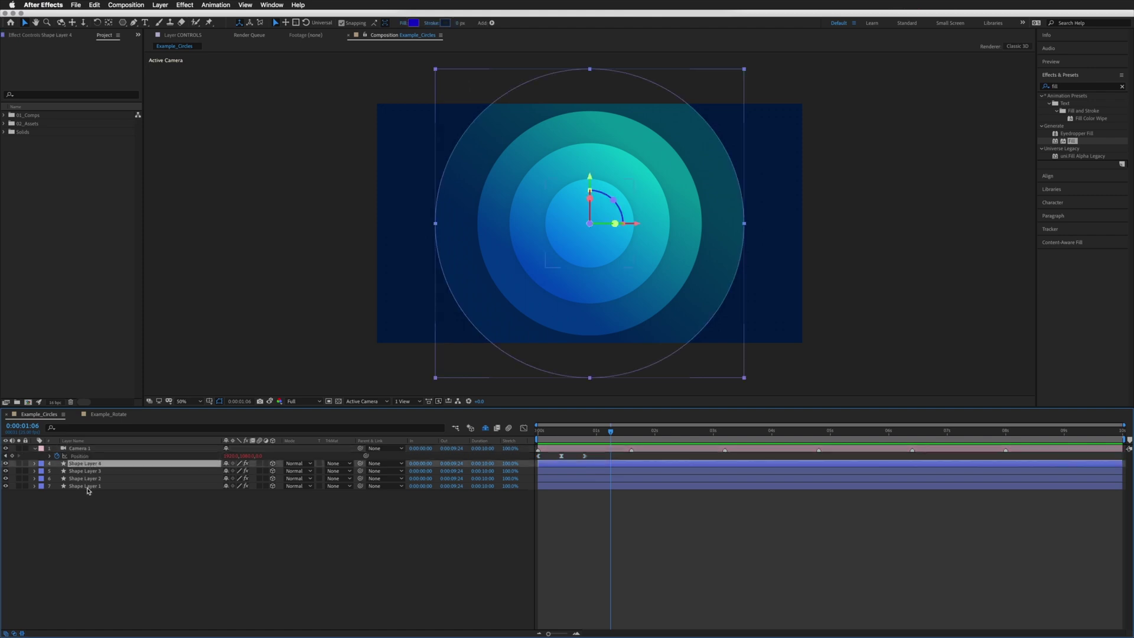
left_click(414, 372)
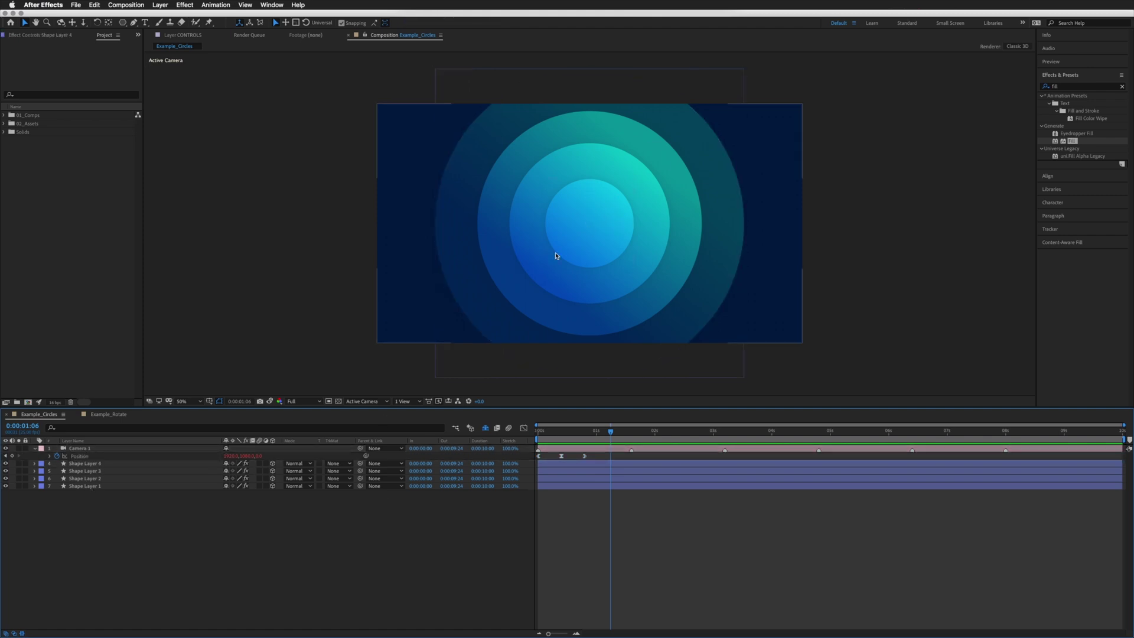
left_click(84, 449)
left_click_drag(560, 436, 754, 443)
left_click(630, 452)
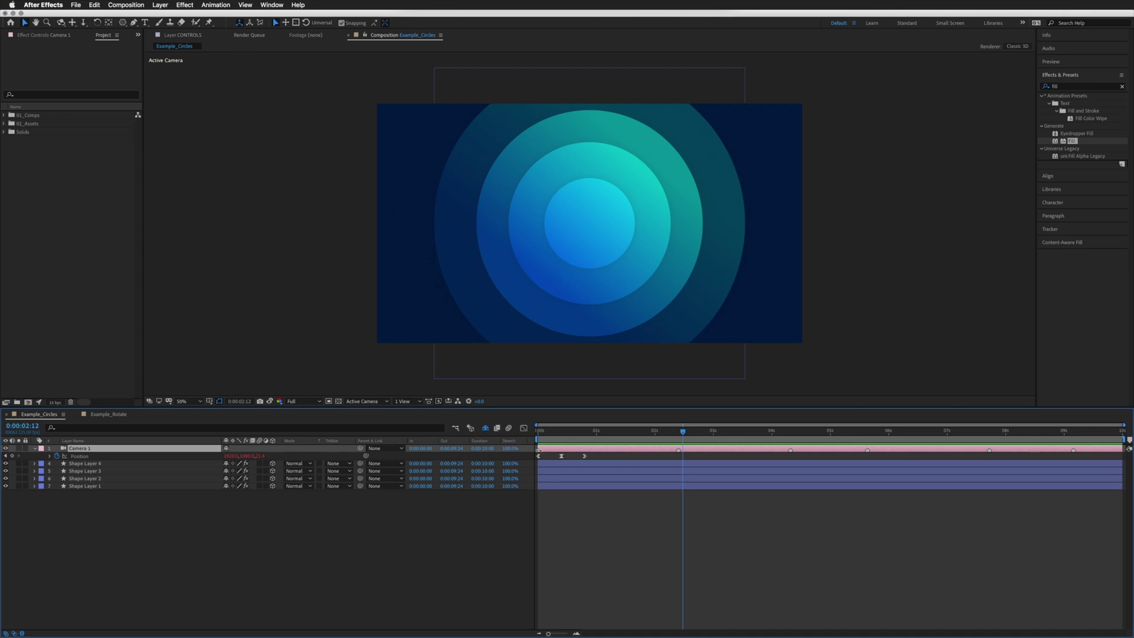
key("space")
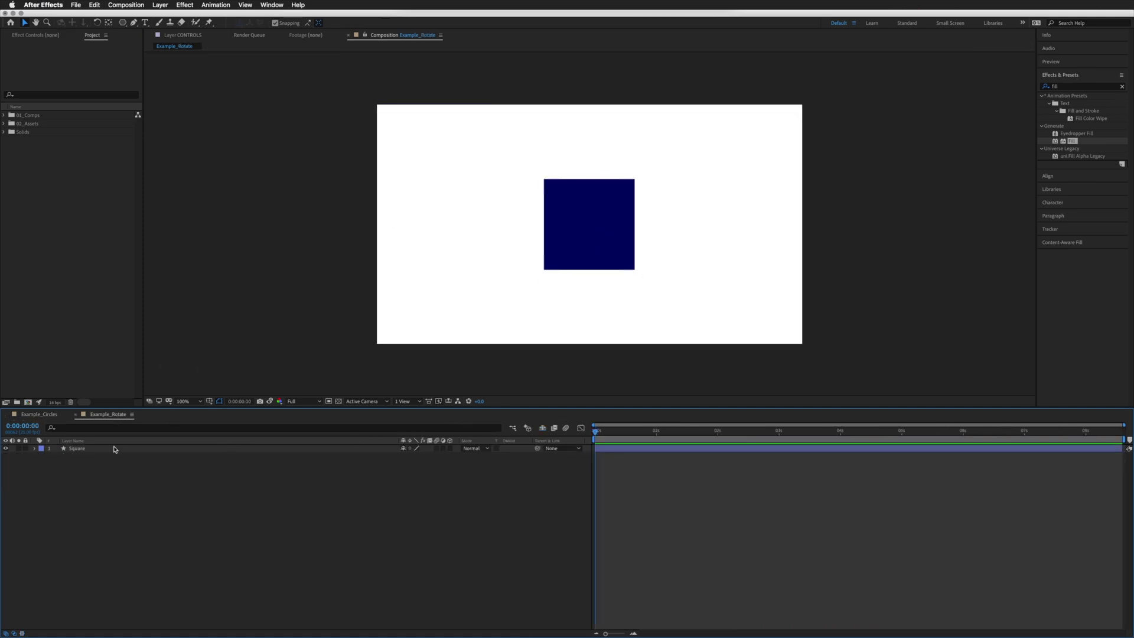
Reveal the Square's Rotation and set a starting Rotation keyframe at 0°.
left_click(77, 449)
key("r")
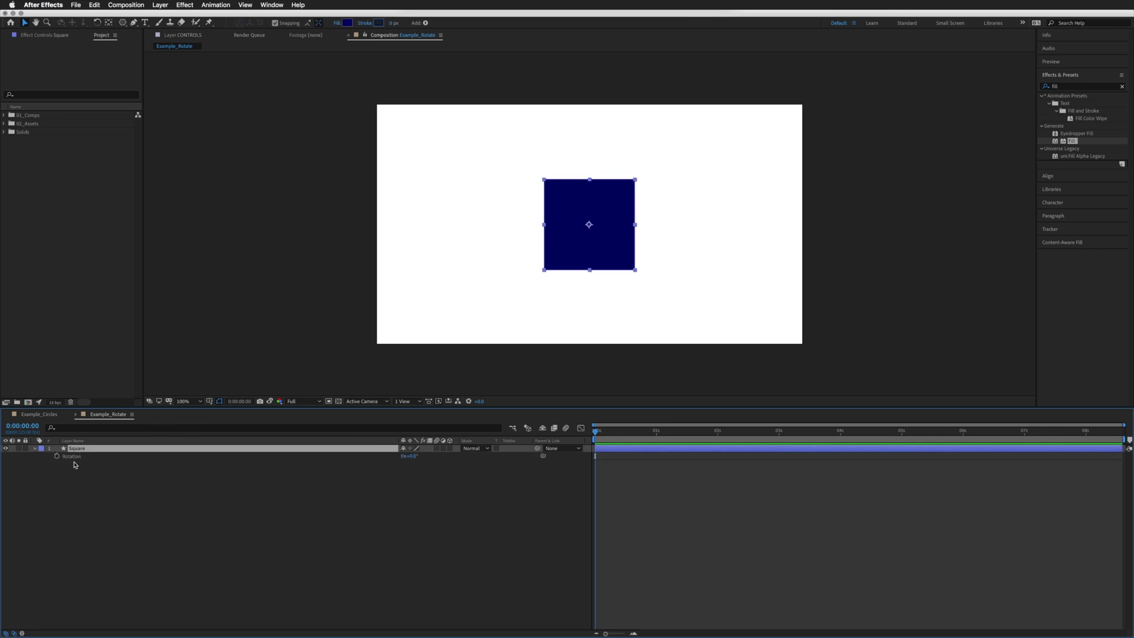
left_click(35, 449)
left_click(35, 448)
left_click(43, 465)
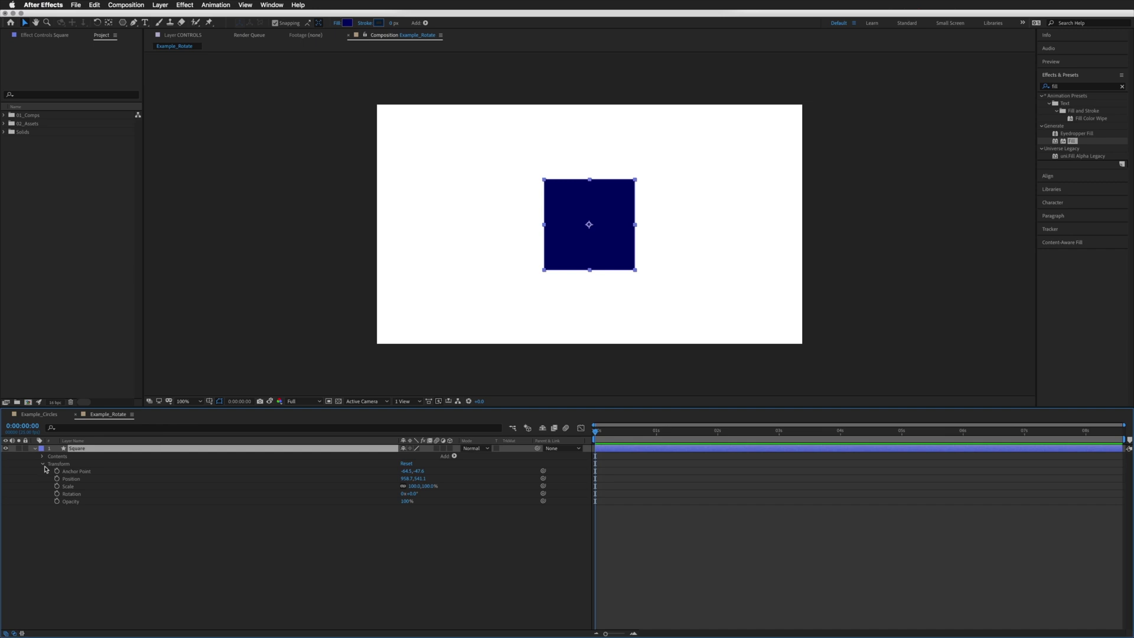
left_click(55, 468)
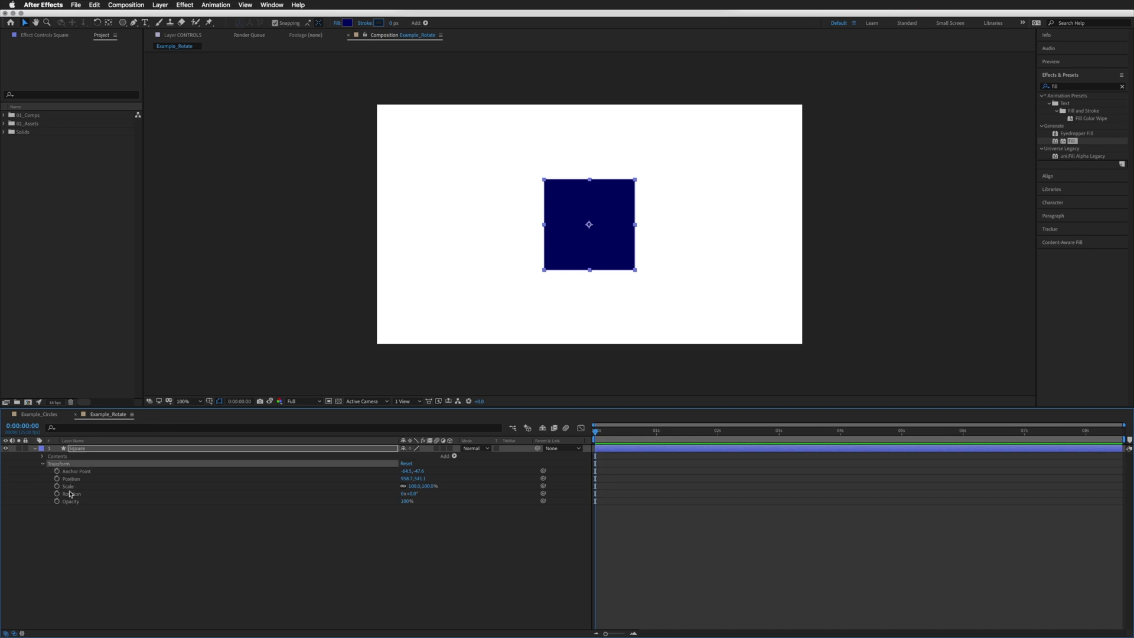
left_click(57, 494)
Set the Square's Rotation to 90° at frame 17, then return to the start.
left_click_drag(598, 435, 640, 436)
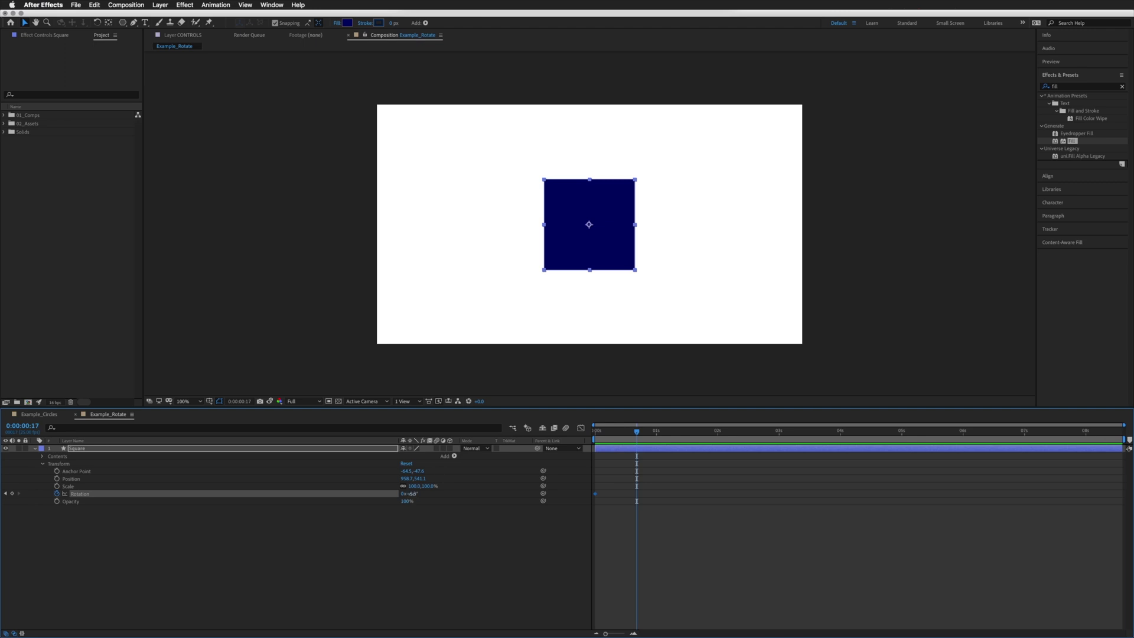
left_click_drag(412, 494, 418, 494)
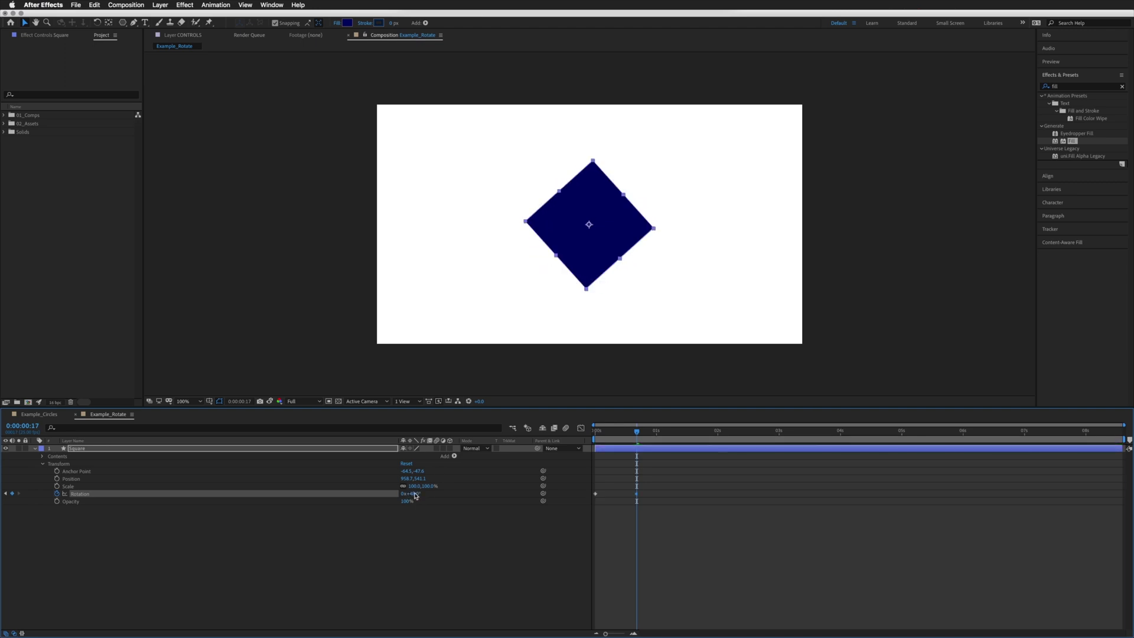
left_click(417, 494)
type("90")
key("Return")
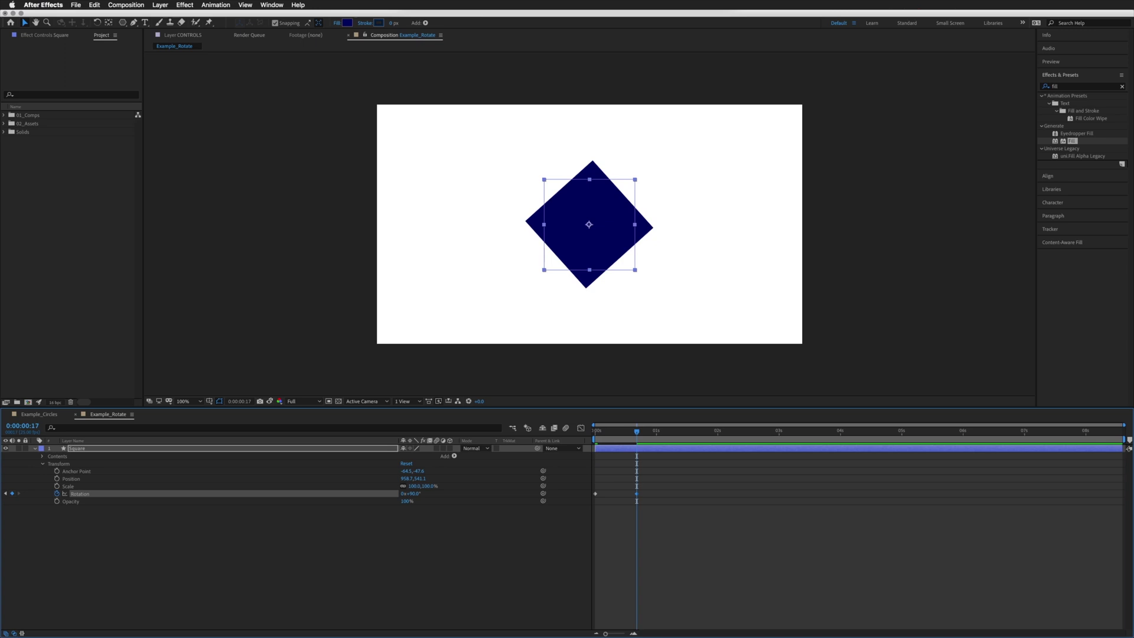
mouse_move(620, 432)
left_mouse_down()
mouse_move(586, 436)
mouse_move(637, 440)
left_mouse_up()
Ease into the 90° Rotation keyframe and ease out of the starting one.
right_click(638, 495)
mouse_move(700, 608)
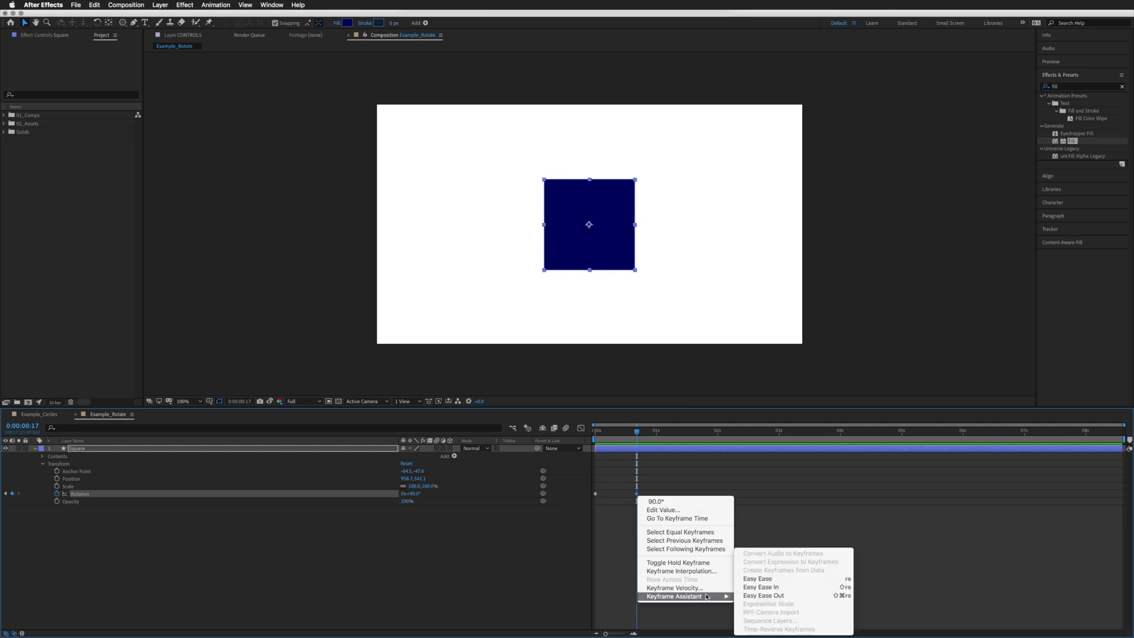
left_click(780, 589)
right_click(595, 494)
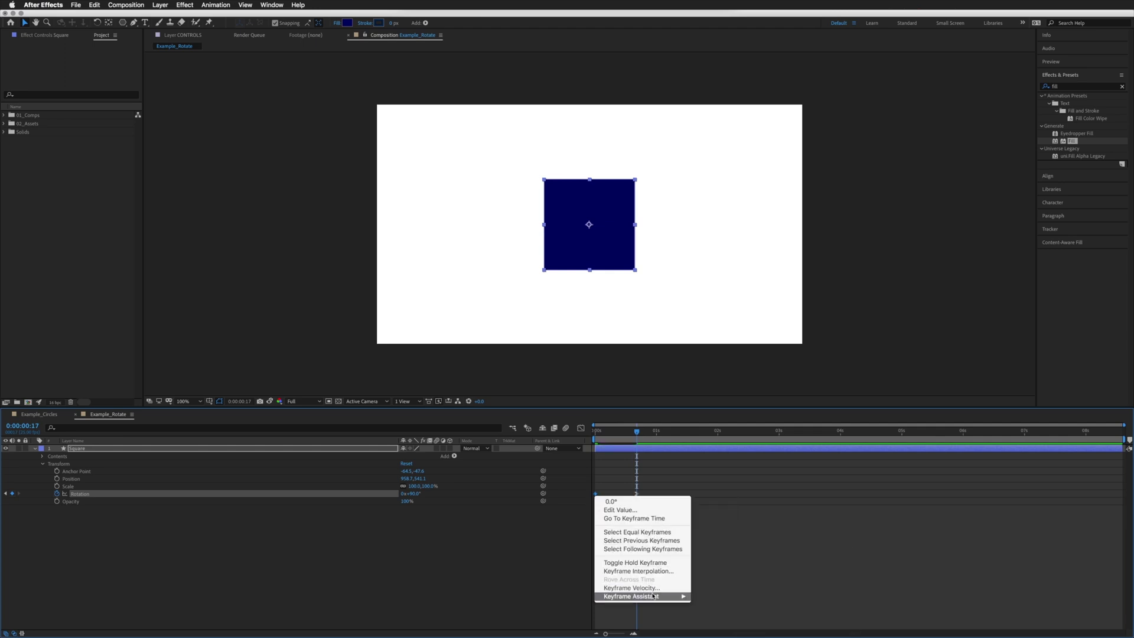
mouse_move(666, 598)
left_click(732, 596)
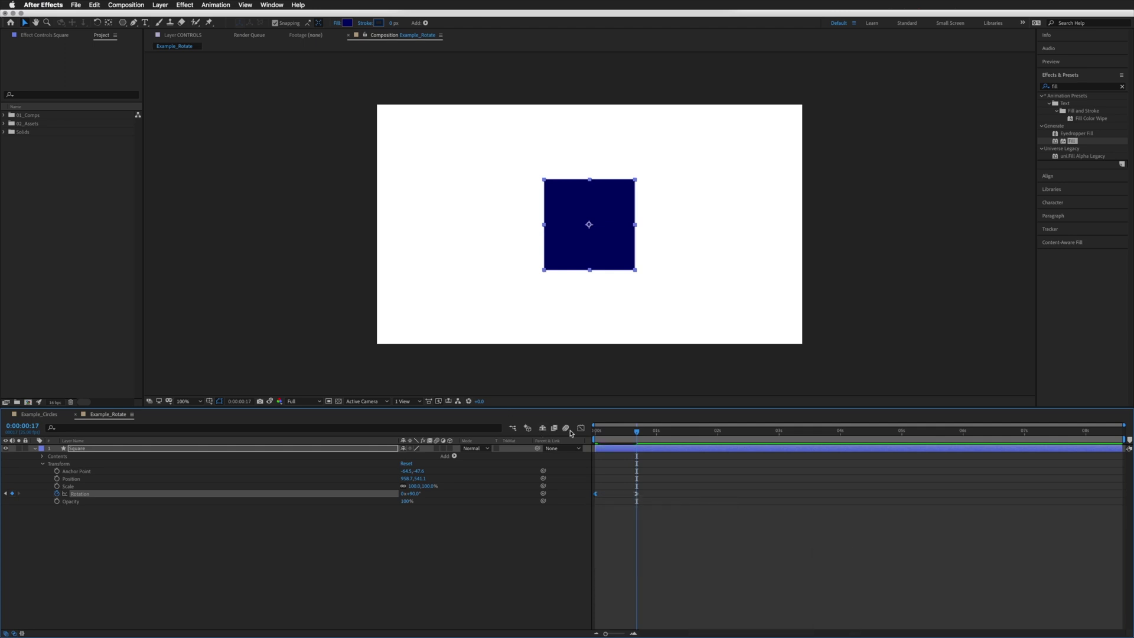
Raise the 90° keyframe's influence to about 68% in the speed graph and preview.
left_click(580, 428)
left_click_drag(631, 606, 609, 609)
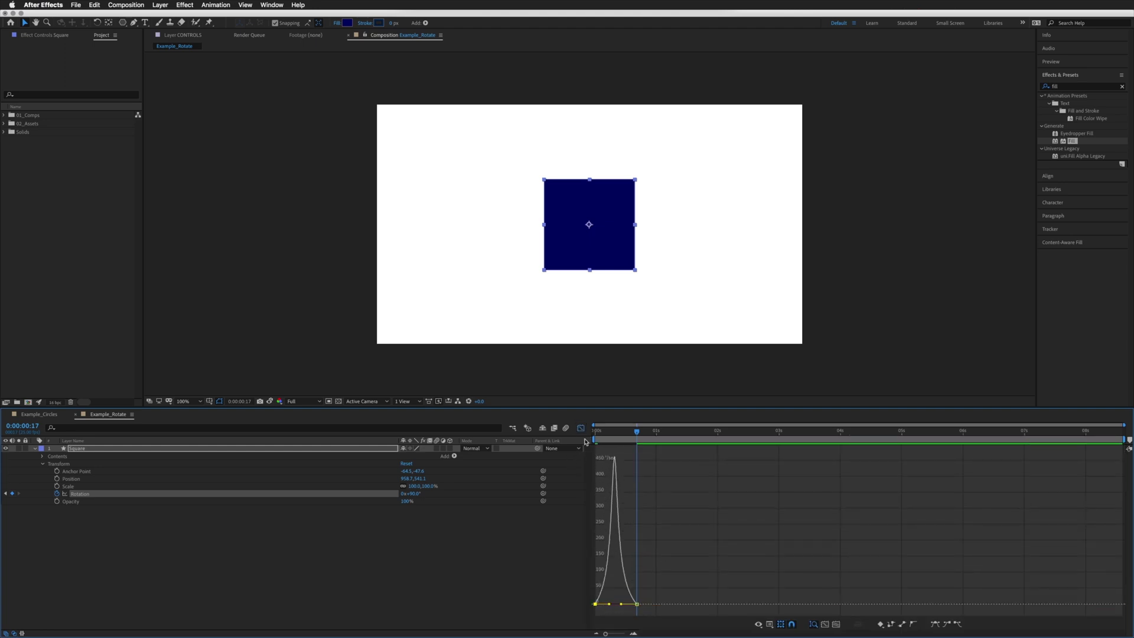
left_click(581, 428)
key("Home")
key("space")
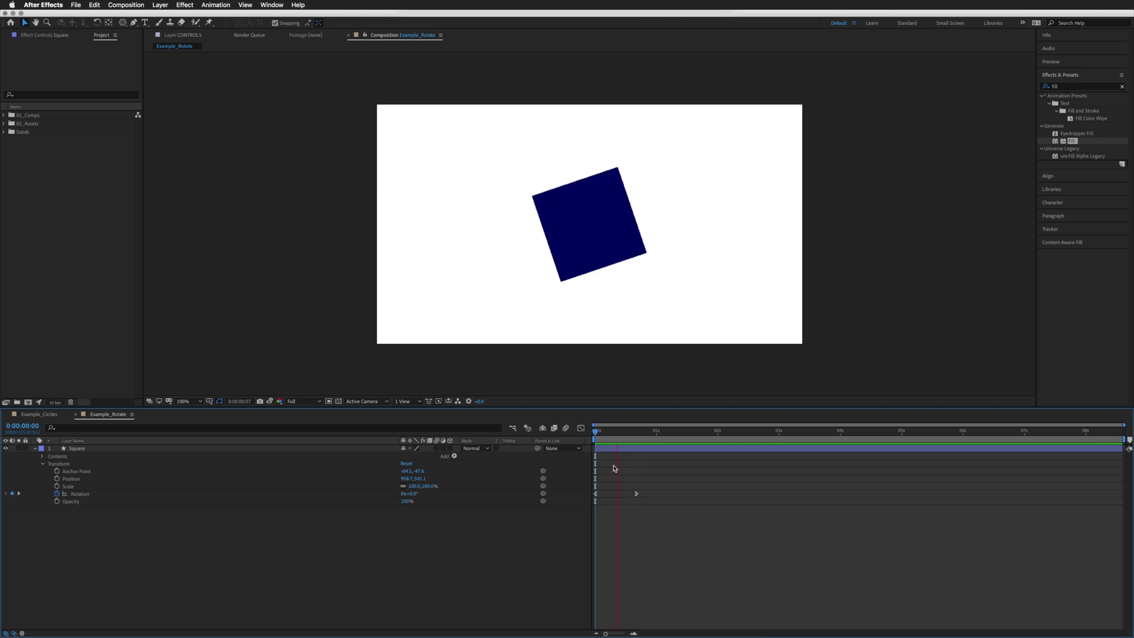
key("space")
key("space")
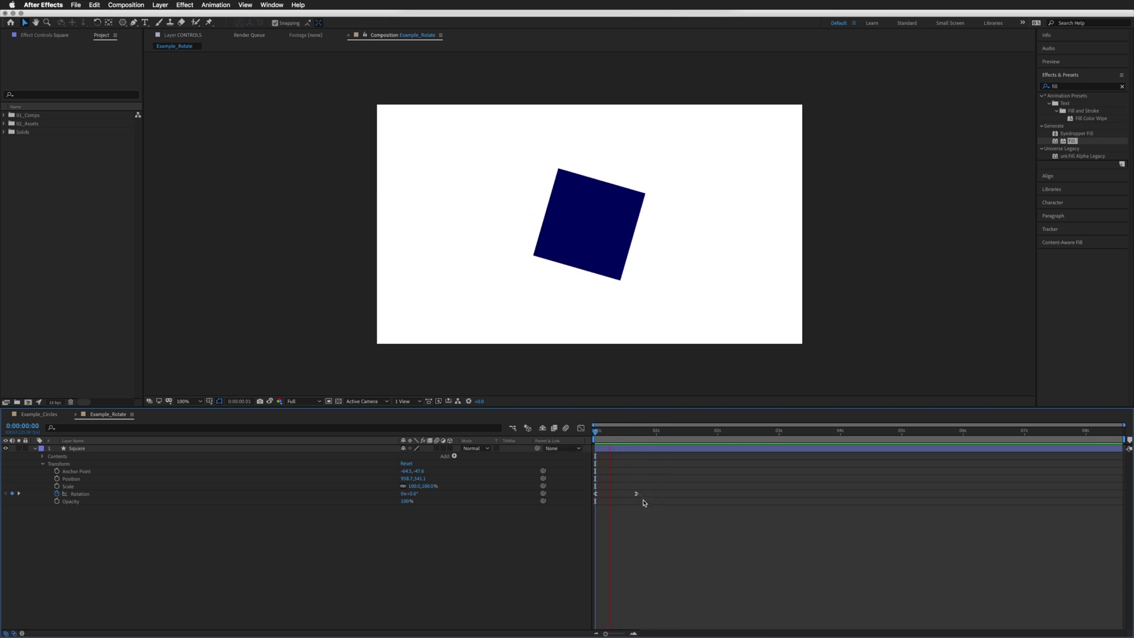
Move the 90° Rotation keyframe slightly earlier and preview the quicker spin.
left_click(635, 494)
left_click_drag(635, 495, 629, 495)
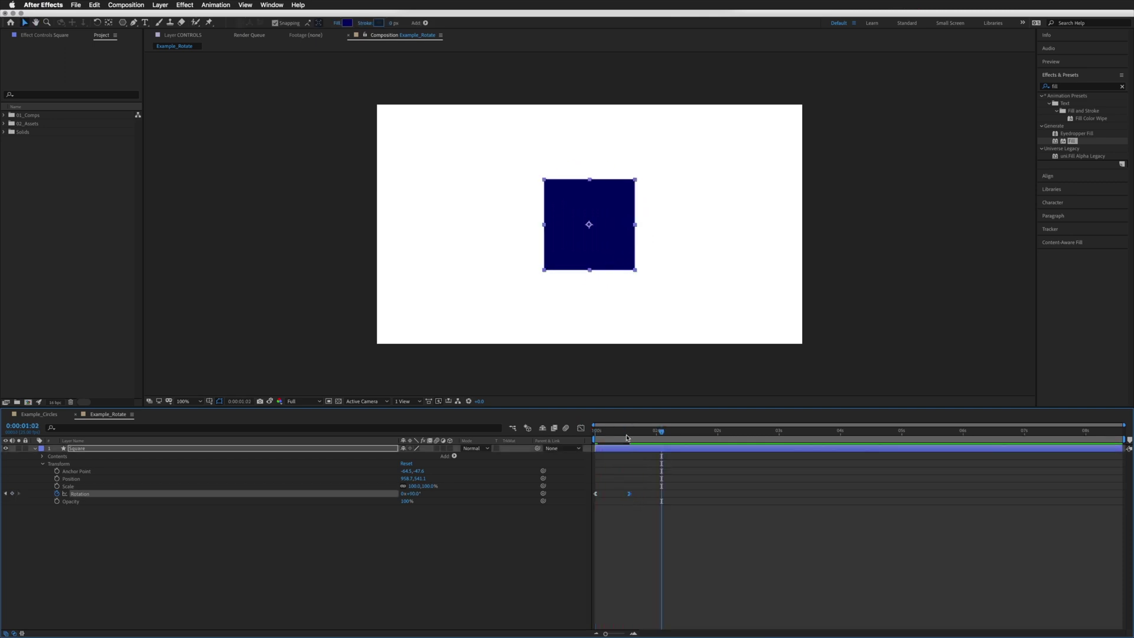
key("Home")
key("space")
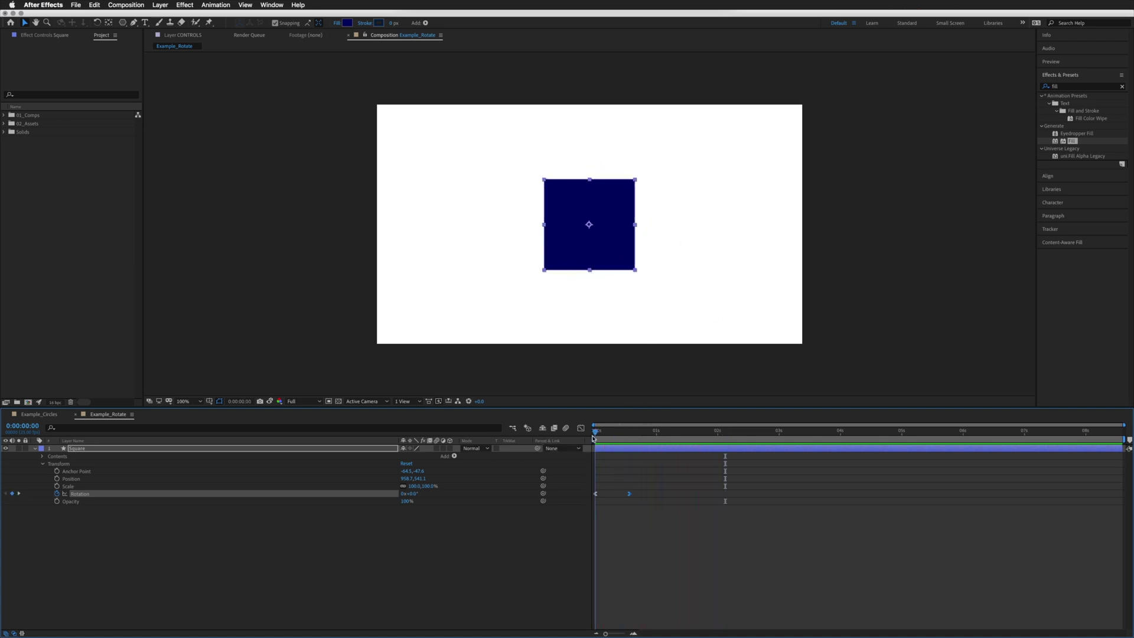
Paste copies of the Rotation keyframe pair at about 3 and 4.8 seconds and preview.
left_click(627, 499)
left_click_drag(626, 499, 615, 509)
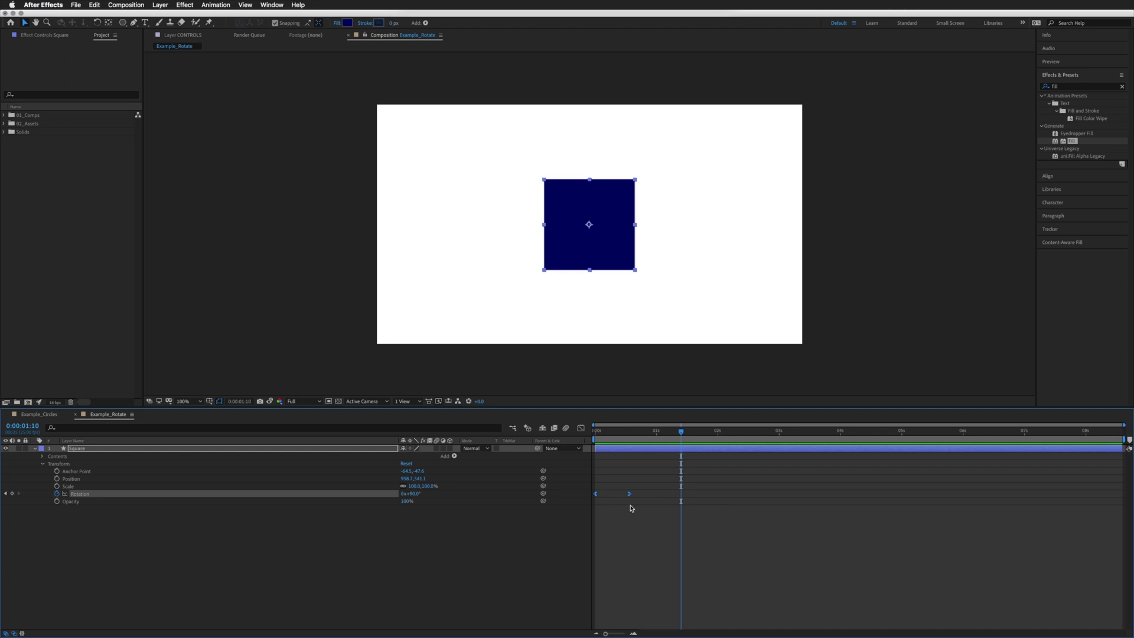
left_click_drag(750, 432, 774, 431)
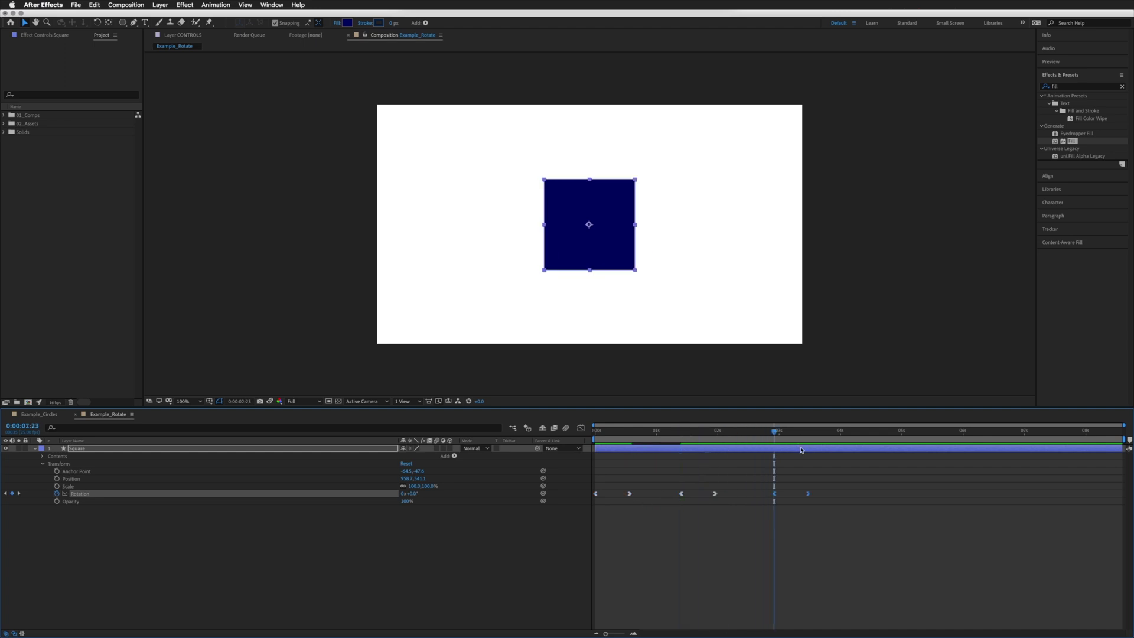
key("cmd+v")
left_click(890, 431)
key("cmd+v")
left_click(670, 431)
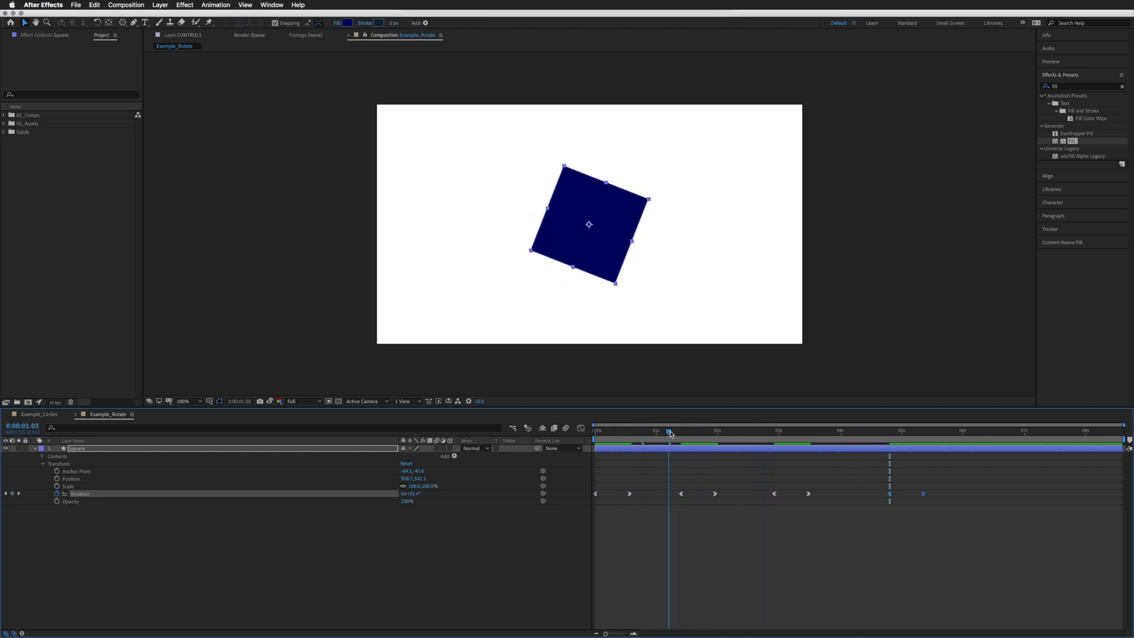
key("space")
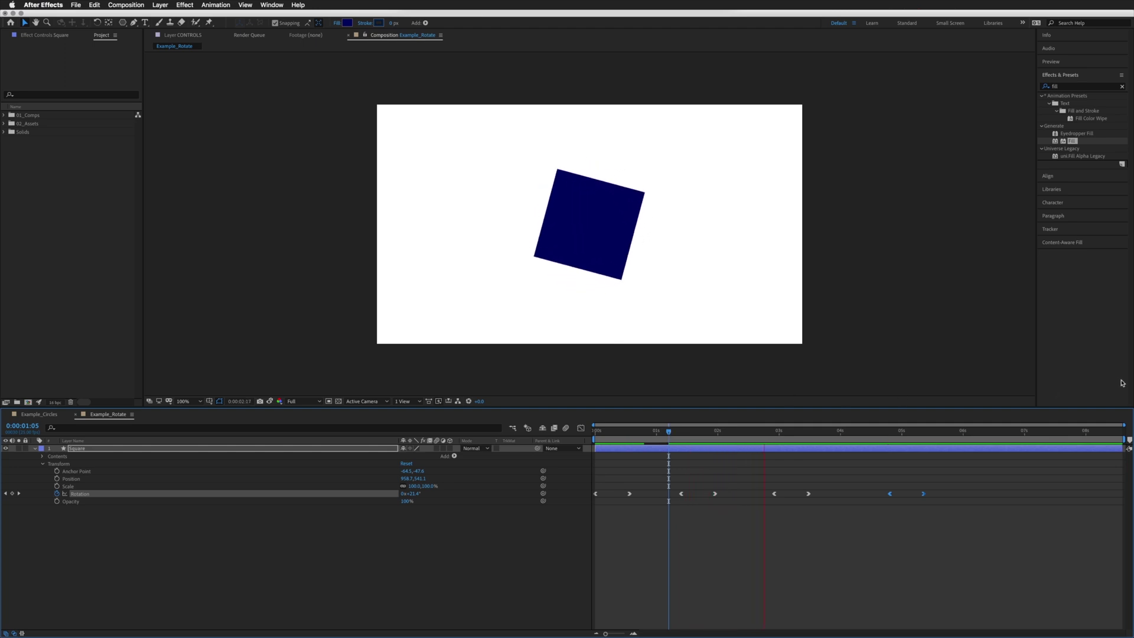
key("space")
Shift the copied Rotation keyframe pairs later and earlier in time.
left_click_drag(925, 495, 983, 495)
left_click_drag(857, 478, 821, 499)
left_click_drag(715, 495, 733, 498)
left_click_drag(1044, 481, 609, 520)
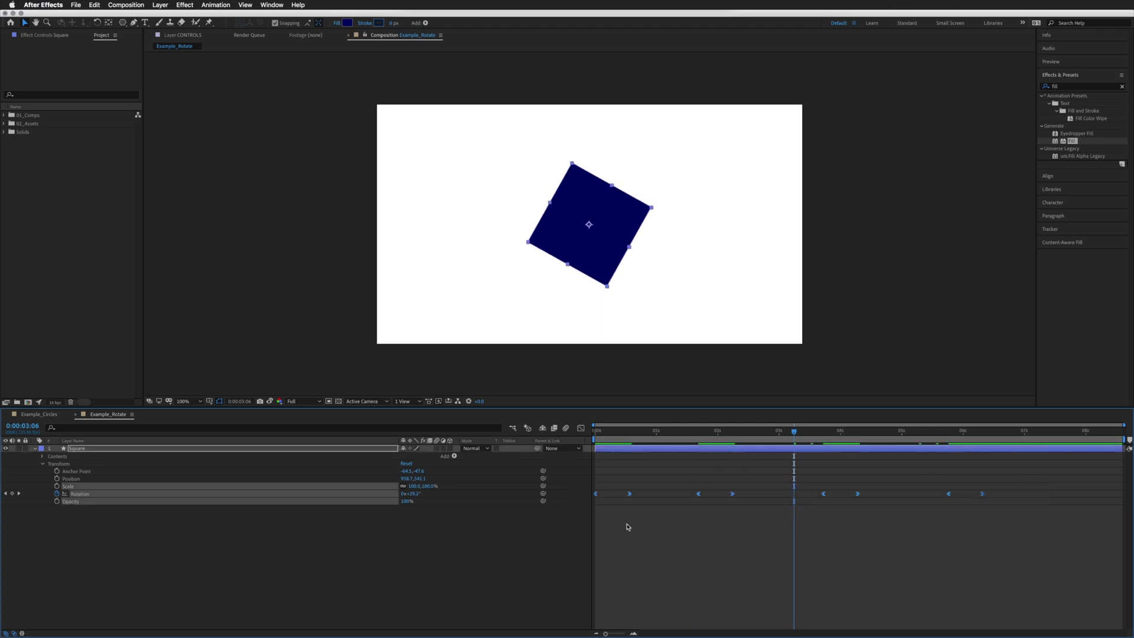
left_click_drag(656, 475, 738, 506)
Squeeze all eight keyframes together, undo it, then delete the six later keyframes.
left_click_drag(1043, 486, 569, 540)
left_click_drag(986, 499, 718, 498)
left_click(601, 490)
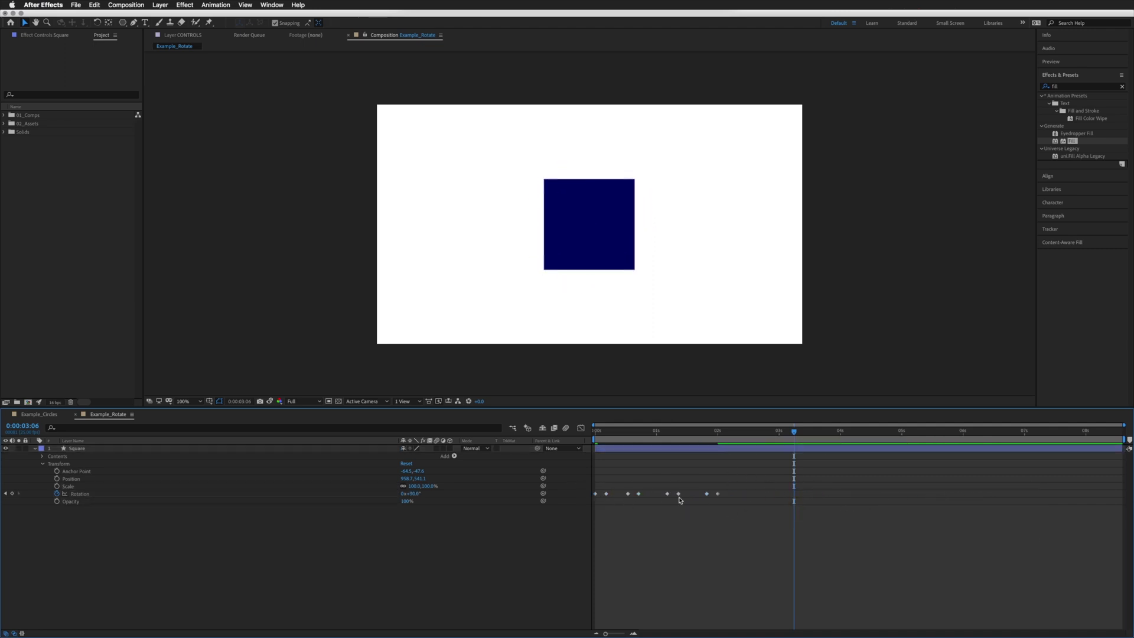
key("super+z")
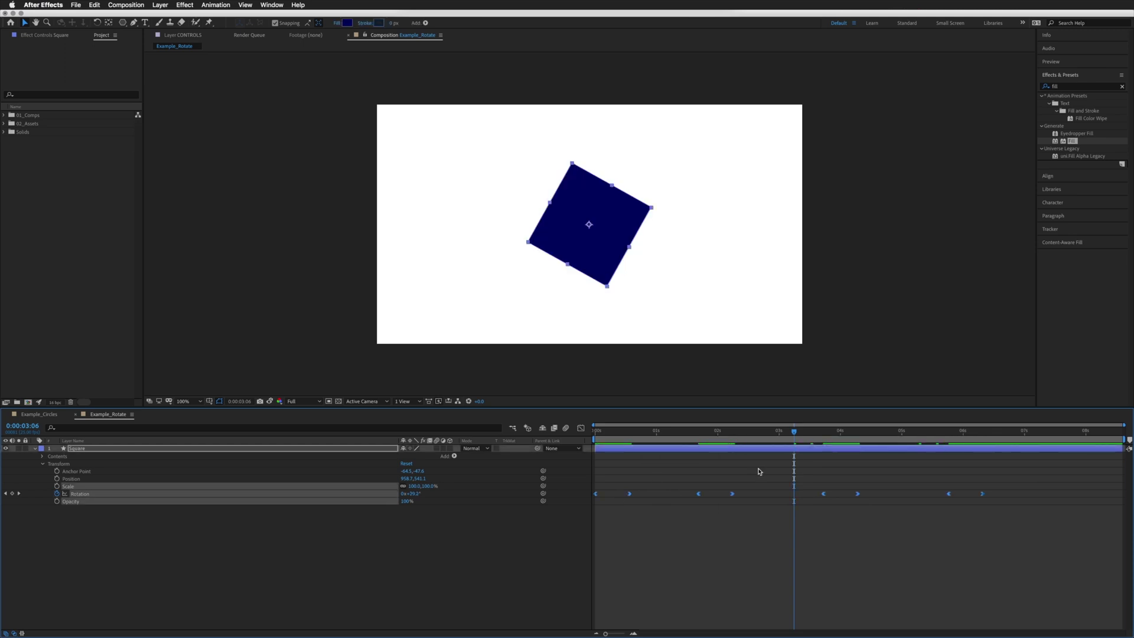
left_click_drag(657, 468, 1023, 519)
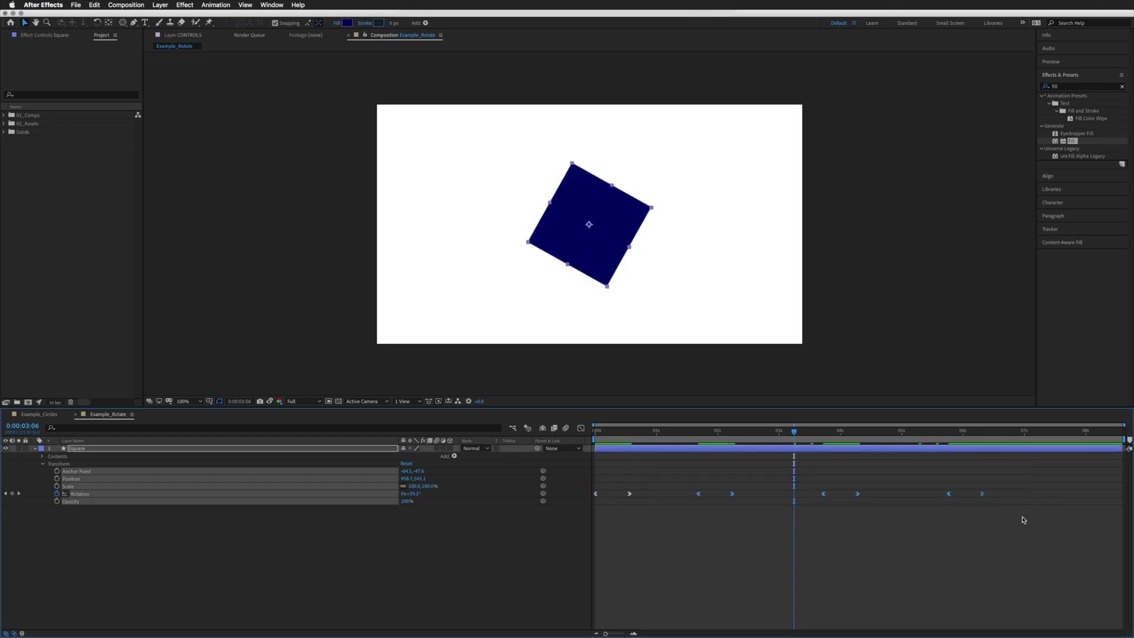
key("Delete")
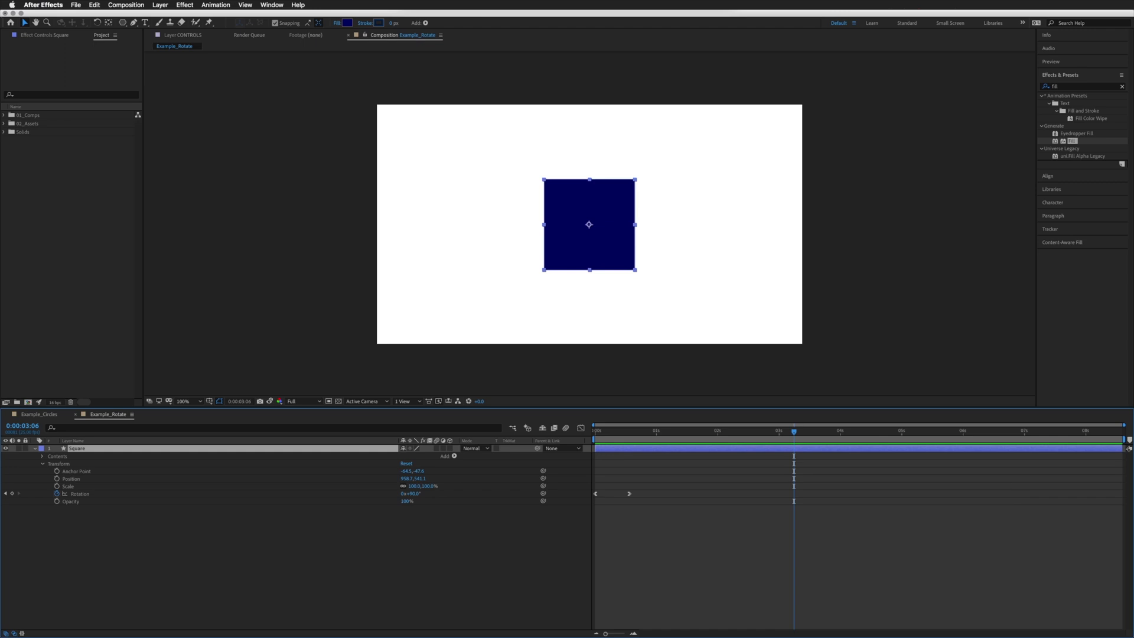
Copy the marker-based valueAtTime expression code from TextEdit back into After Effects.
key("super+Tab")
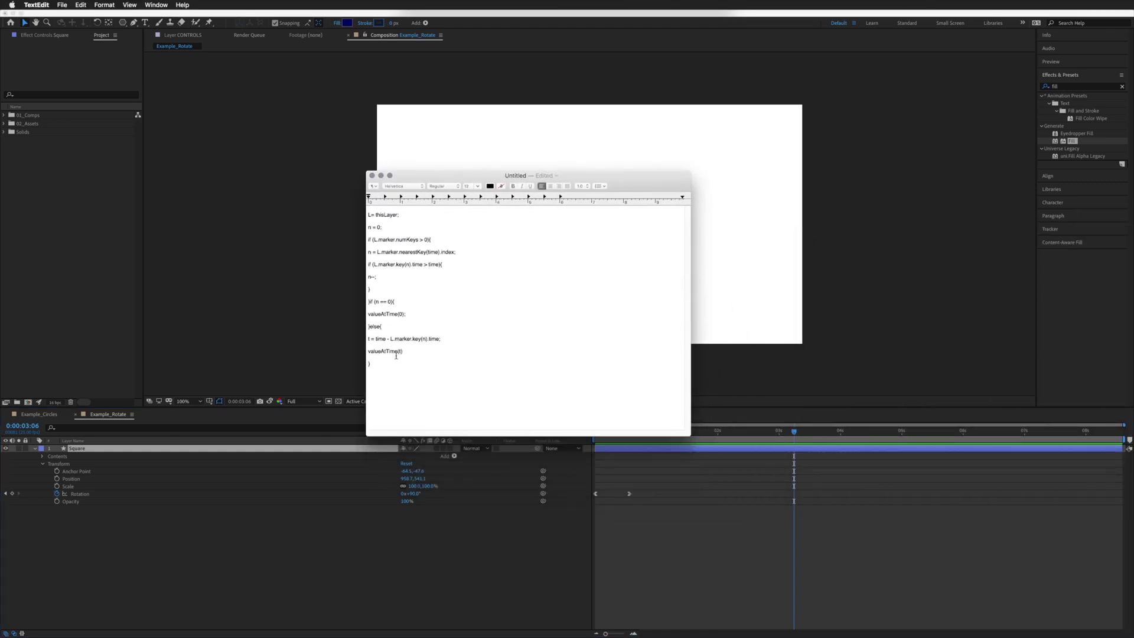
left_click_drag(370, 364, 347, 217)
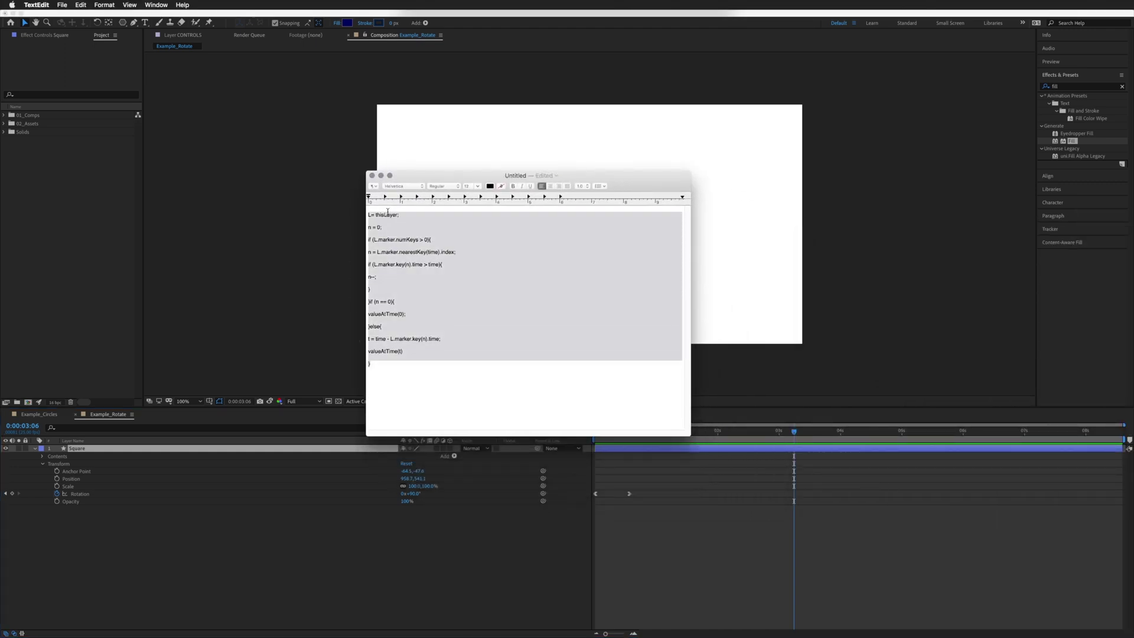
key("super+c")
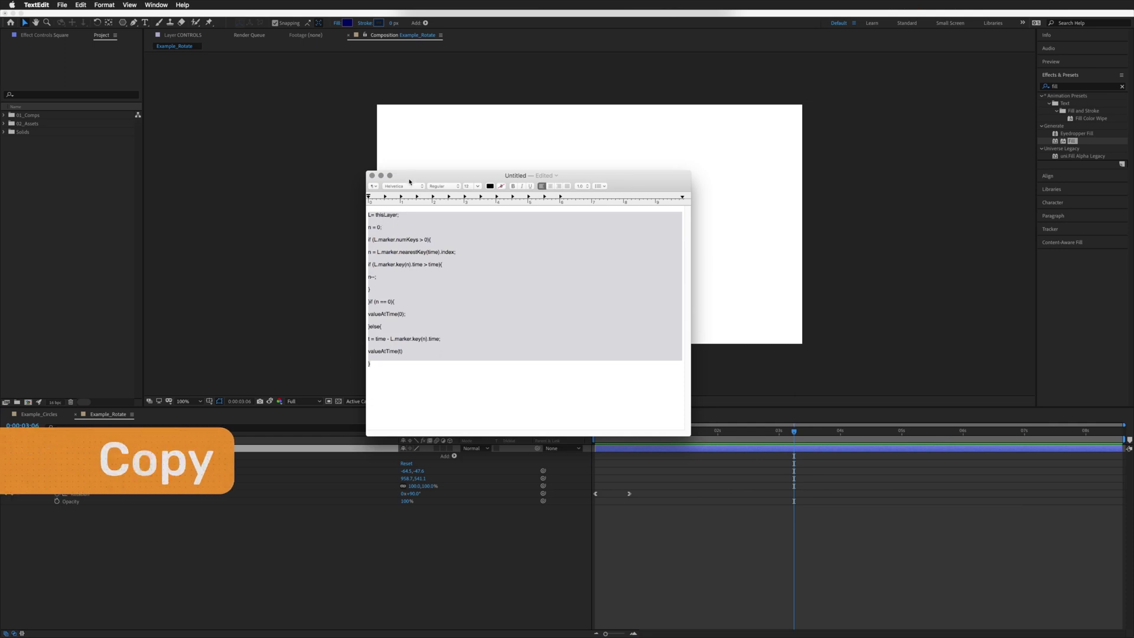
left_click_drag(410, 179, 1051, 212)
key("super+Tab")
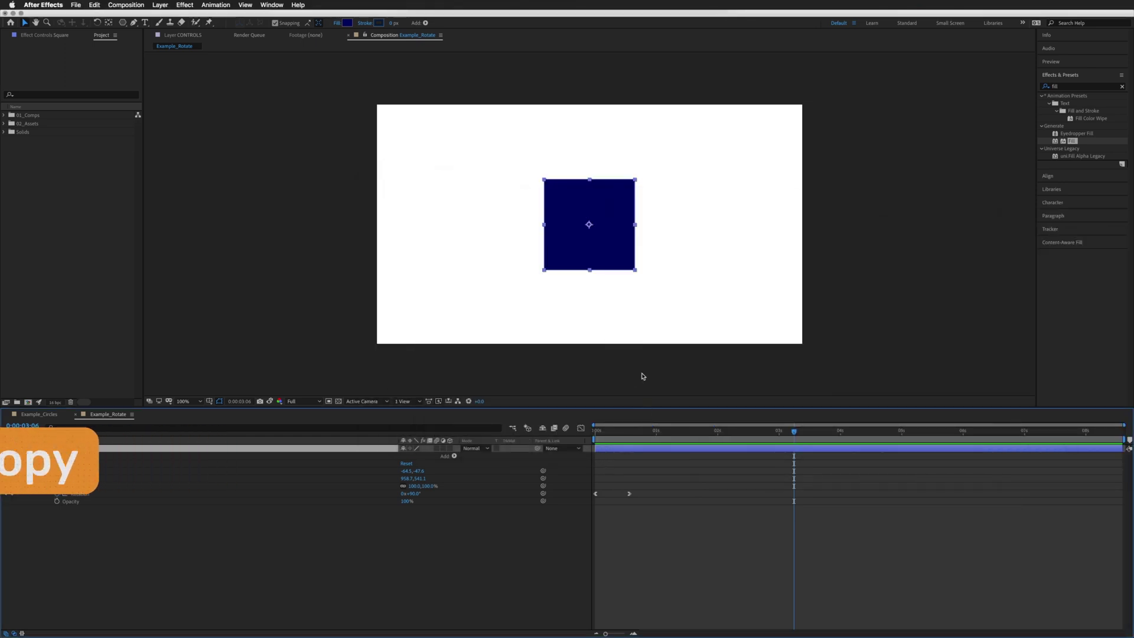
Paste the marker-based expression onto the Square's Rotation, then collapse the layer and return to the start.
left_click(80, 495)
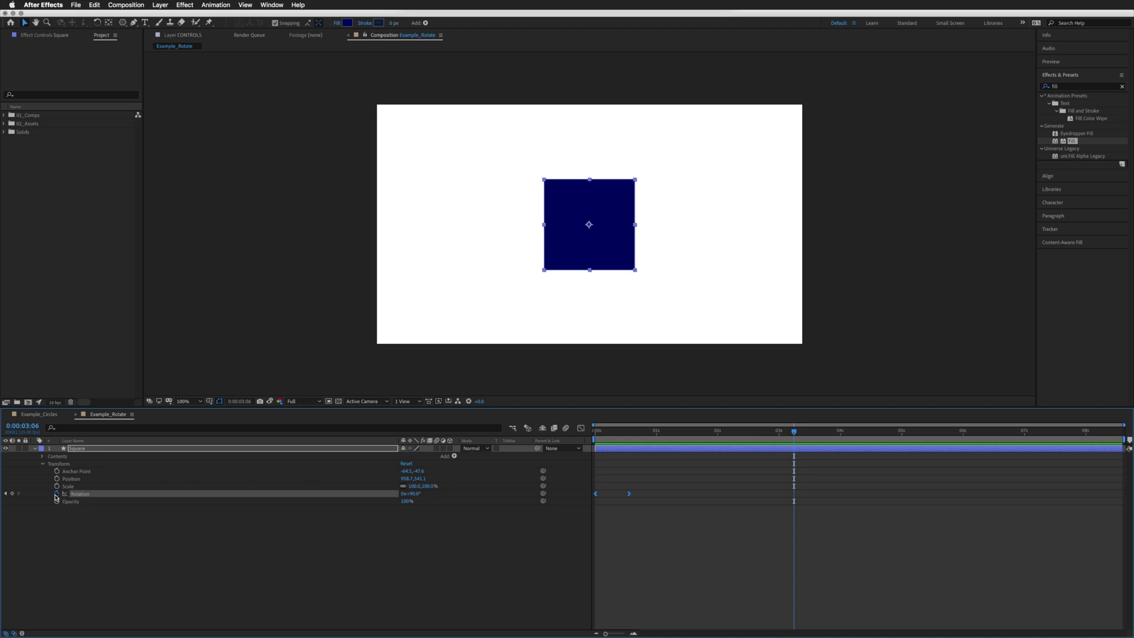
left_click(57, 495, "alt")
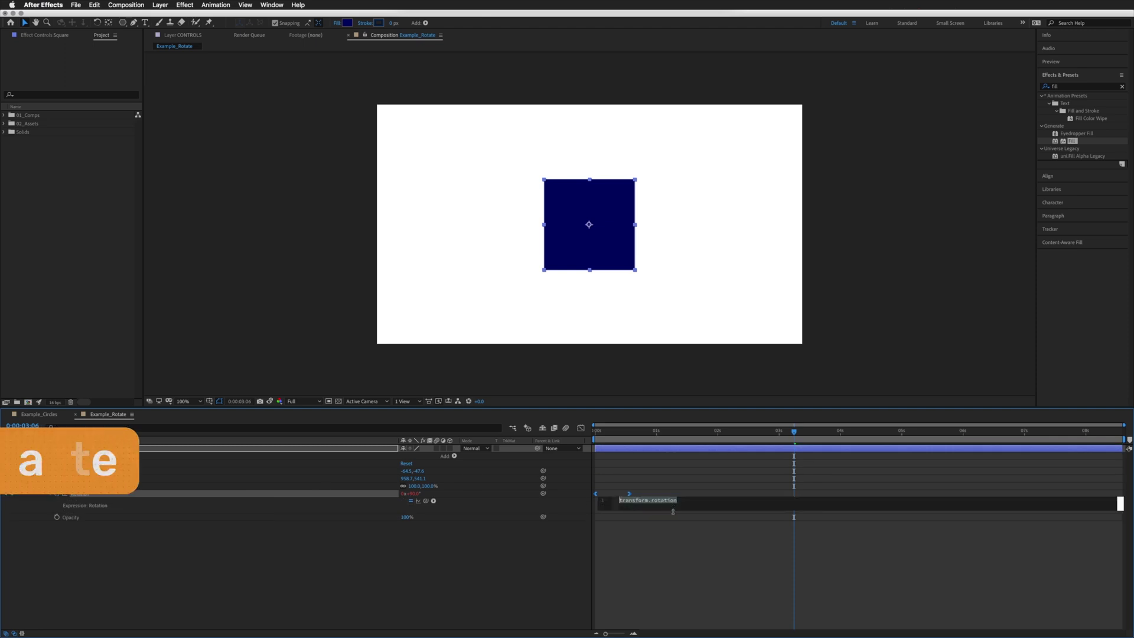
key("super+v")
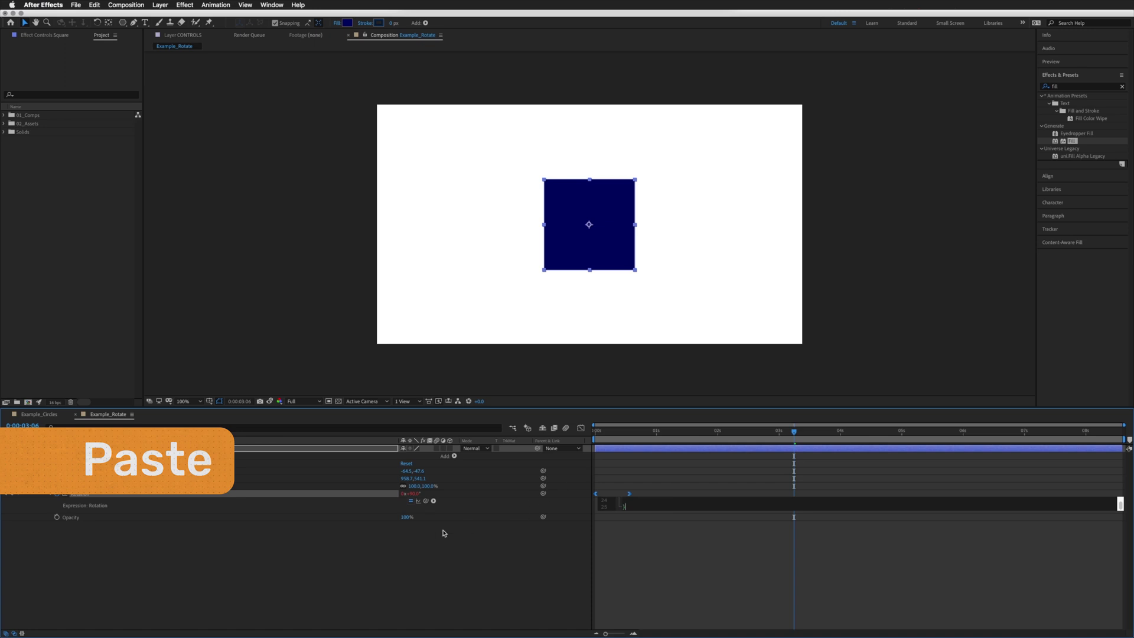
left_click(621, 466)
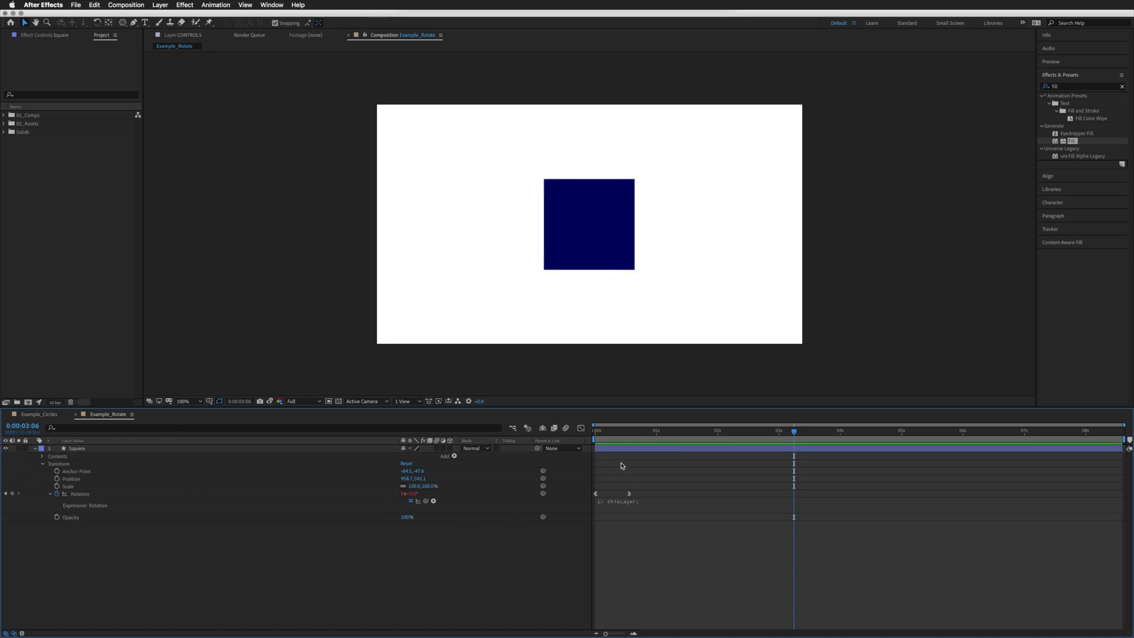
left_click(34, 448)
key("Home")
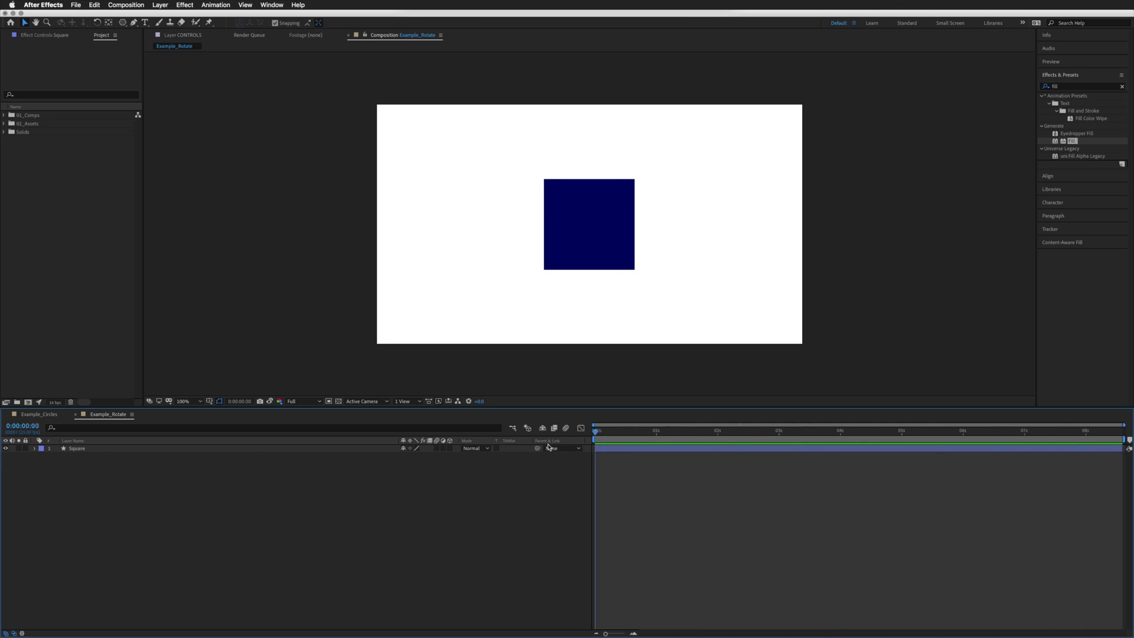
left_click(626, 448)
Show Rotation and add a layer marker at the start of the Square layer.
key("r")
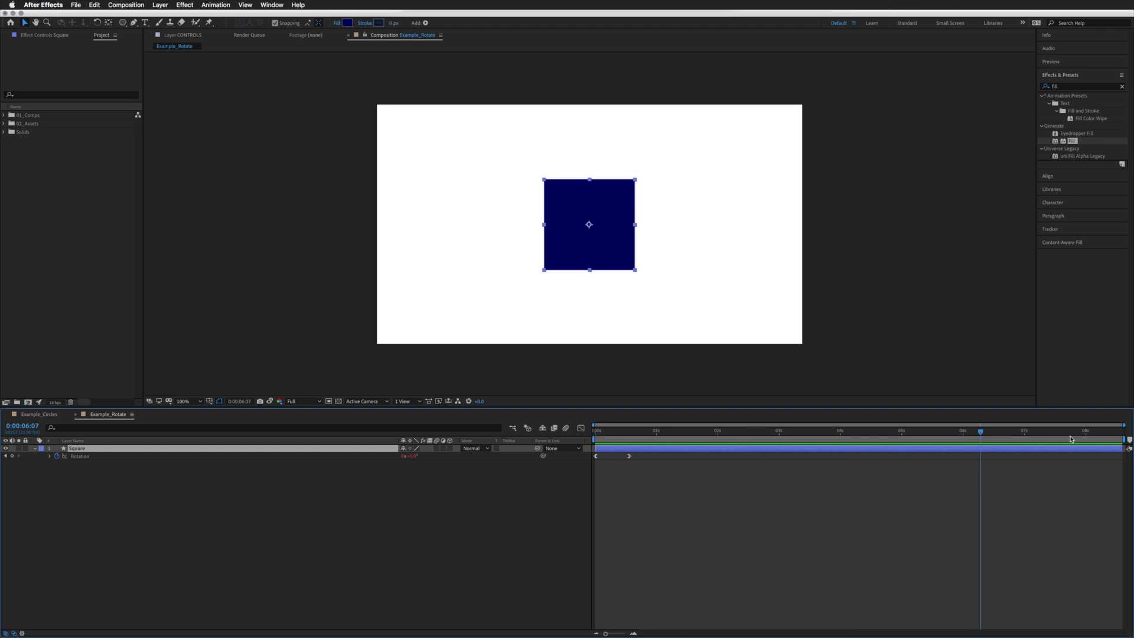
left_click(644, 459)
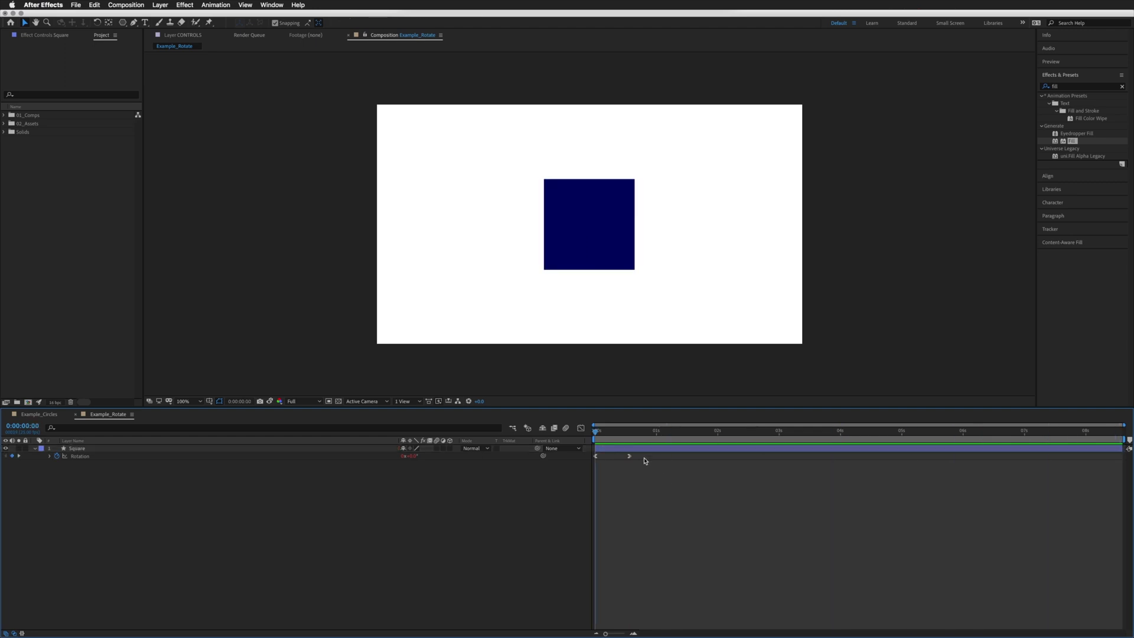
right_click(612, 453)
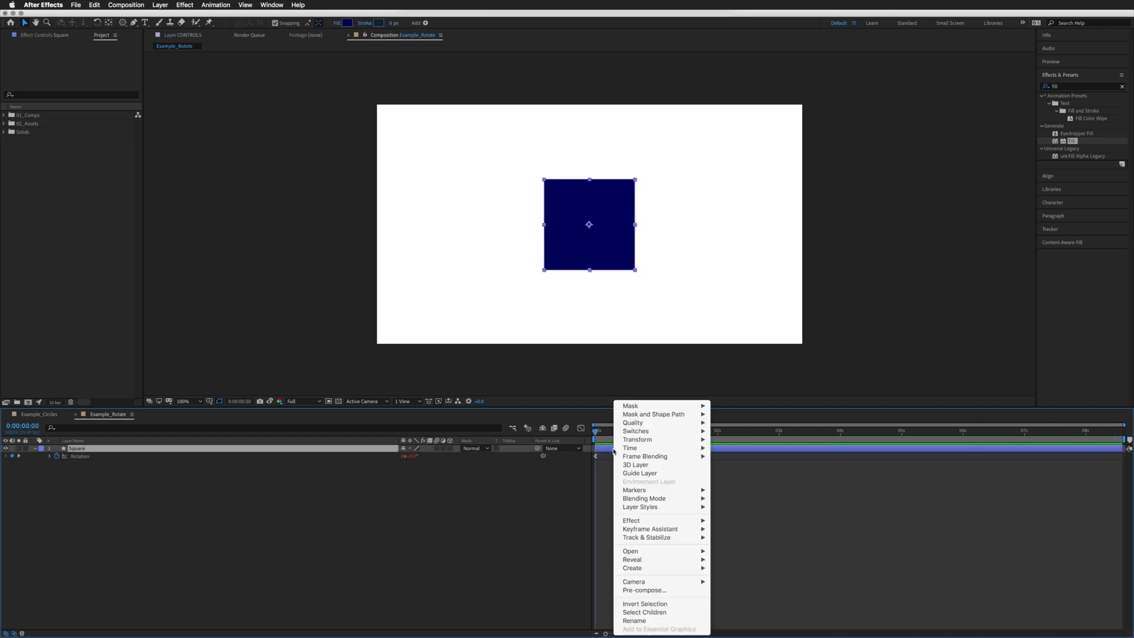
mouse_move(703, 491)
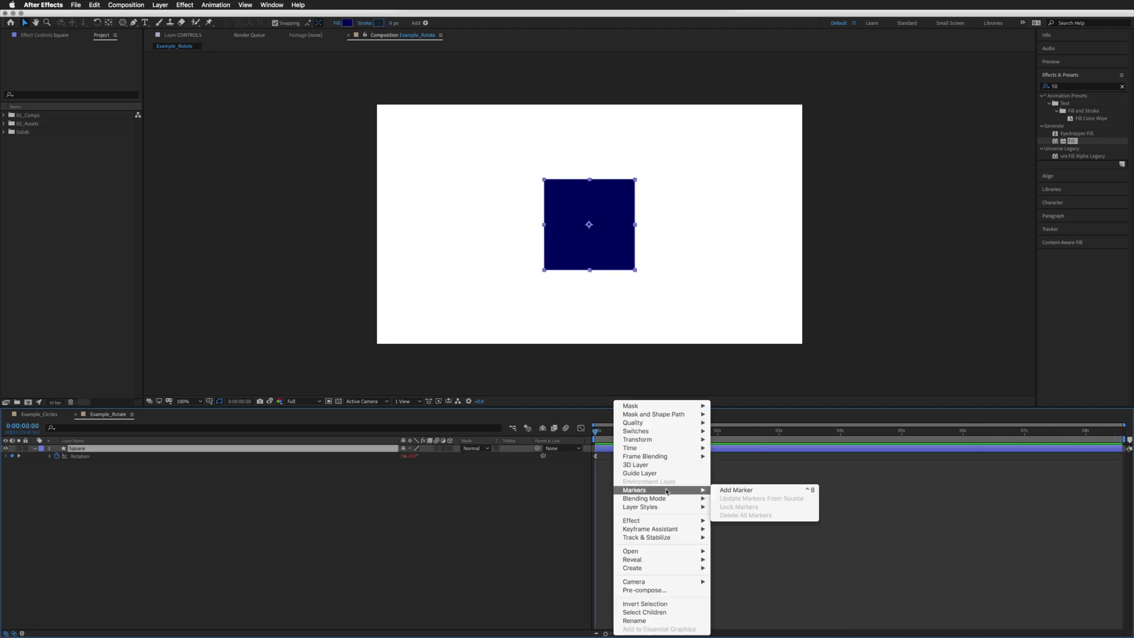
left_click(737, 490)
Go to 0:00:00:12 and shift the second Rotation keyframe slightly earlier.
left_click(625, 431)
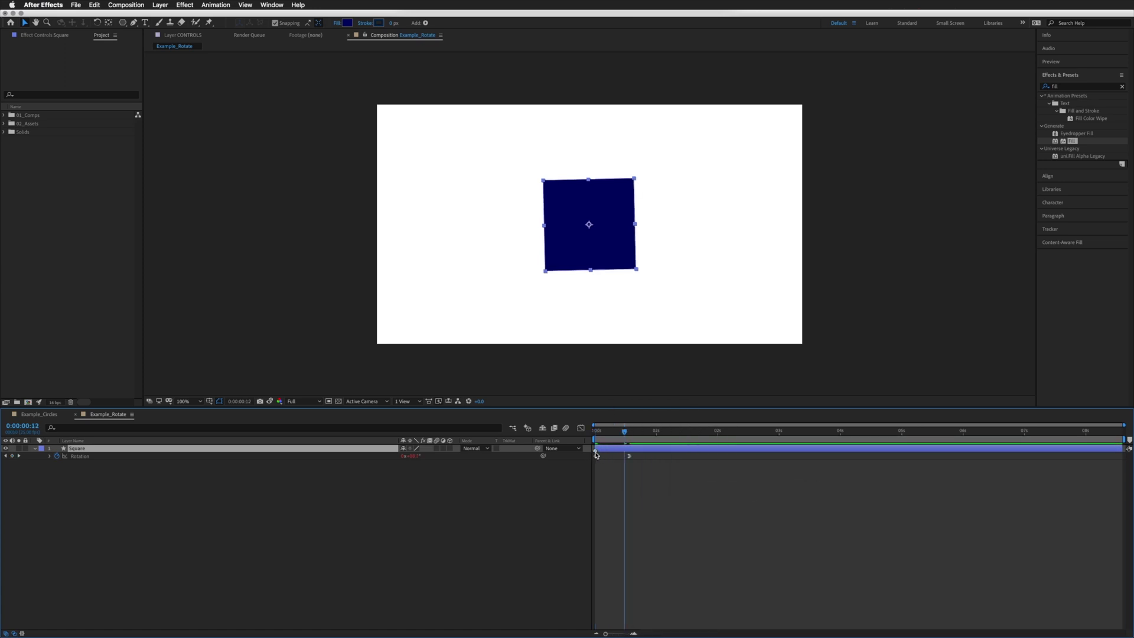
left_click(596, 454)
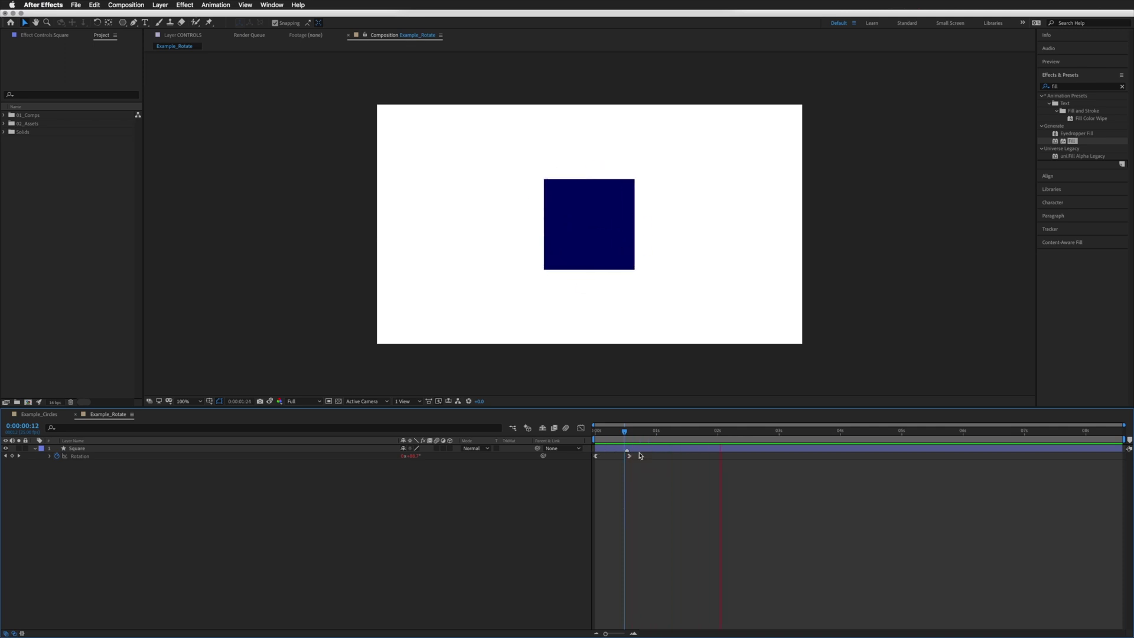
left_click(680, 449)
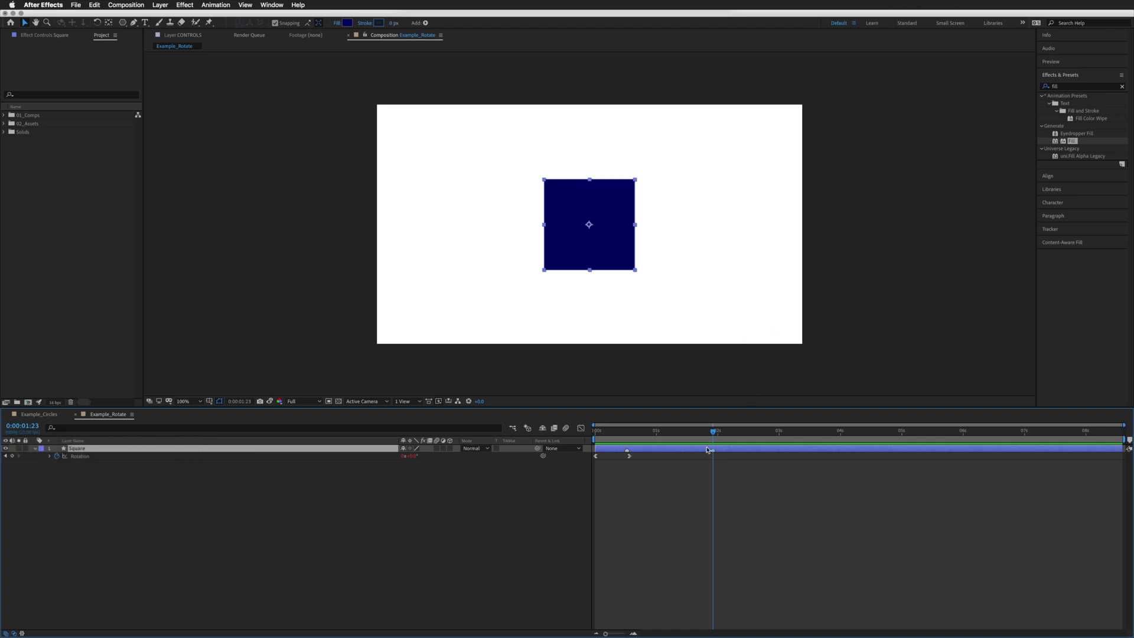
left_click_drag(706, 451, 689, 450)
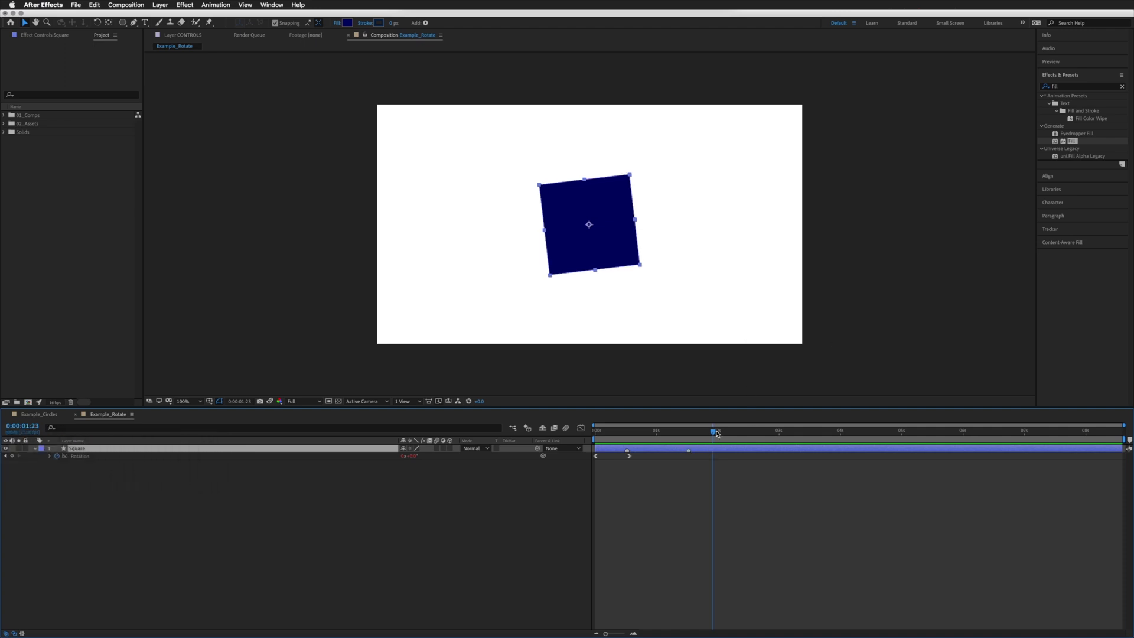
Add Square layer markers at the current time and at 0:00:03:19.
right_click(754, 450)
mouse_move(821, 490)
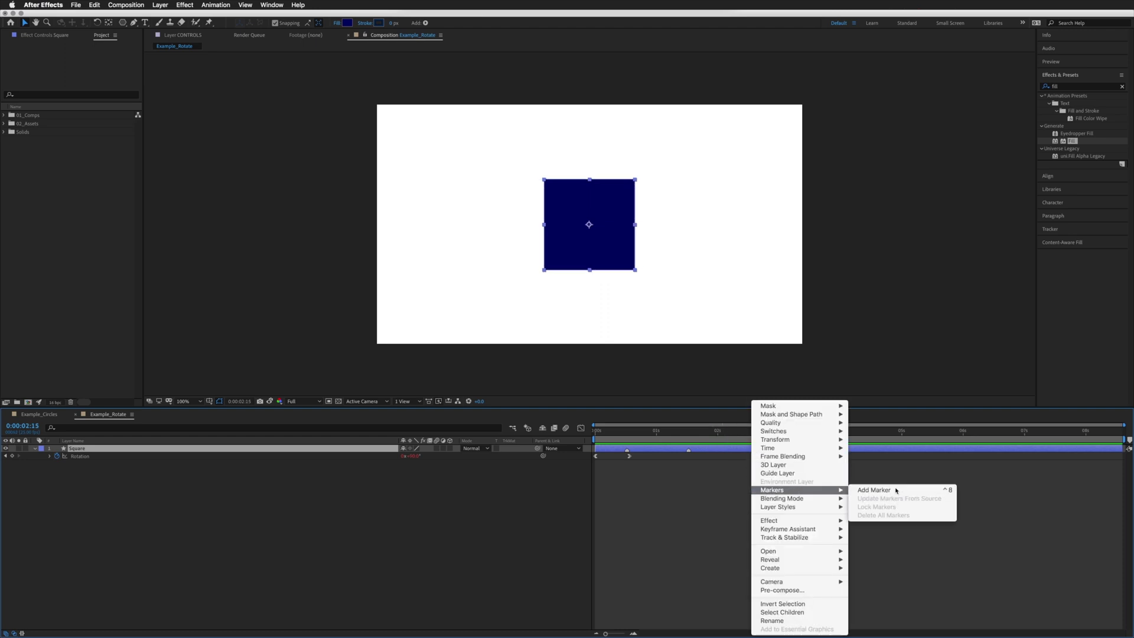
left_click(896, 490)
left_click_drag(761, 432, 826, 432)
right_click(858, 454)
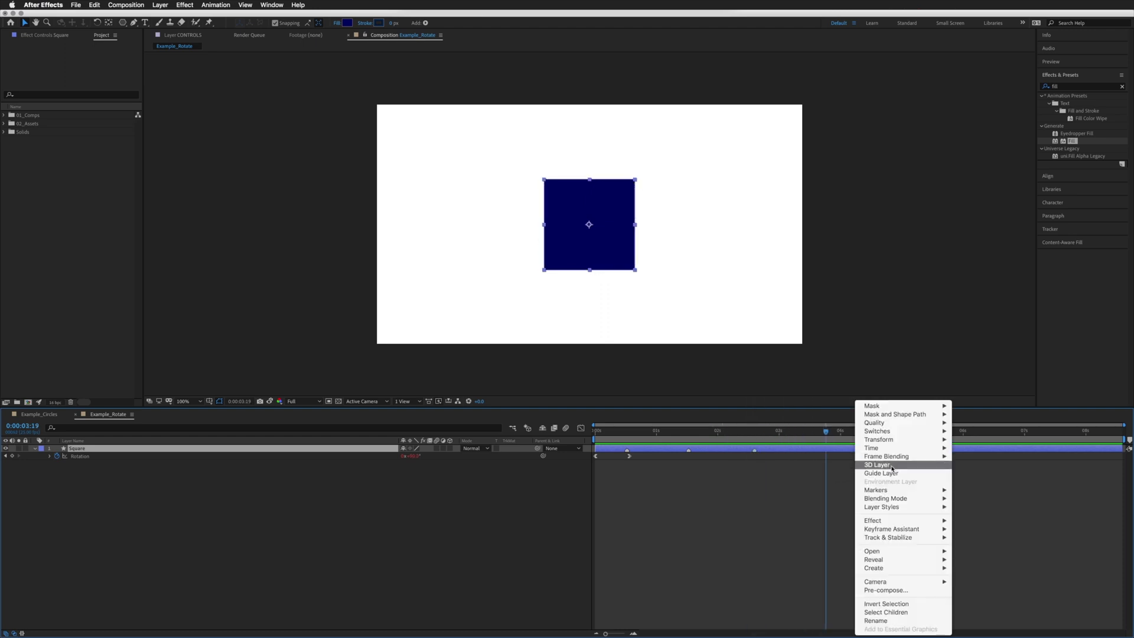
mouse_move(876, 490)
left_click(978, 492)
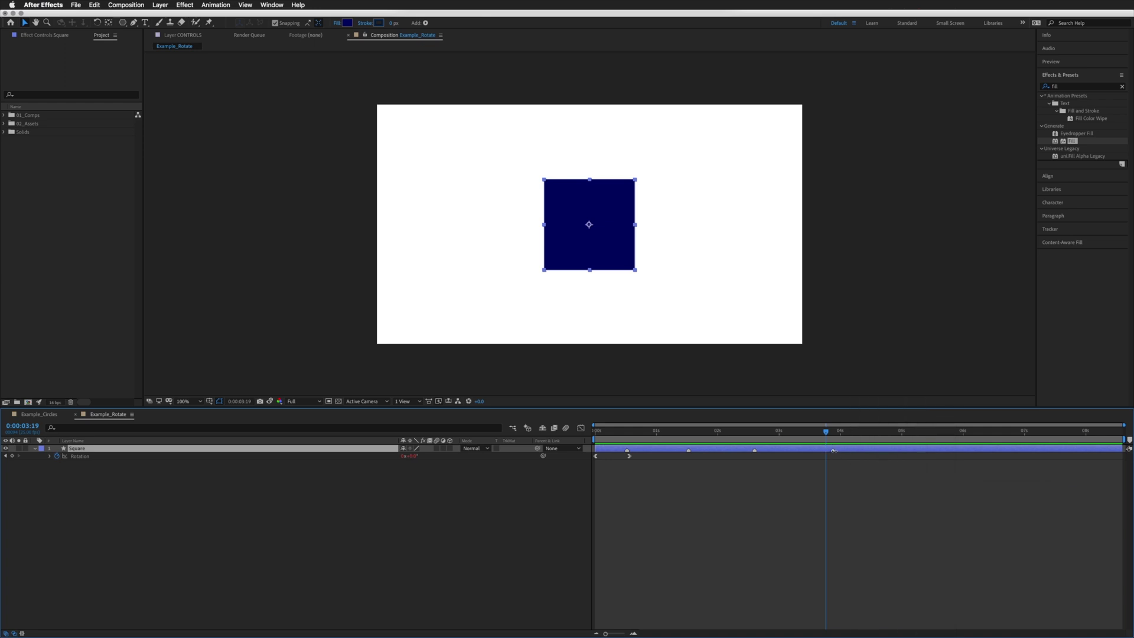
Spread the markers apart along the Square layer bar and preview from the start.
left_click_drag(833, 450, 939, 450)
left_click_drag(940, 454, 1003, 451)
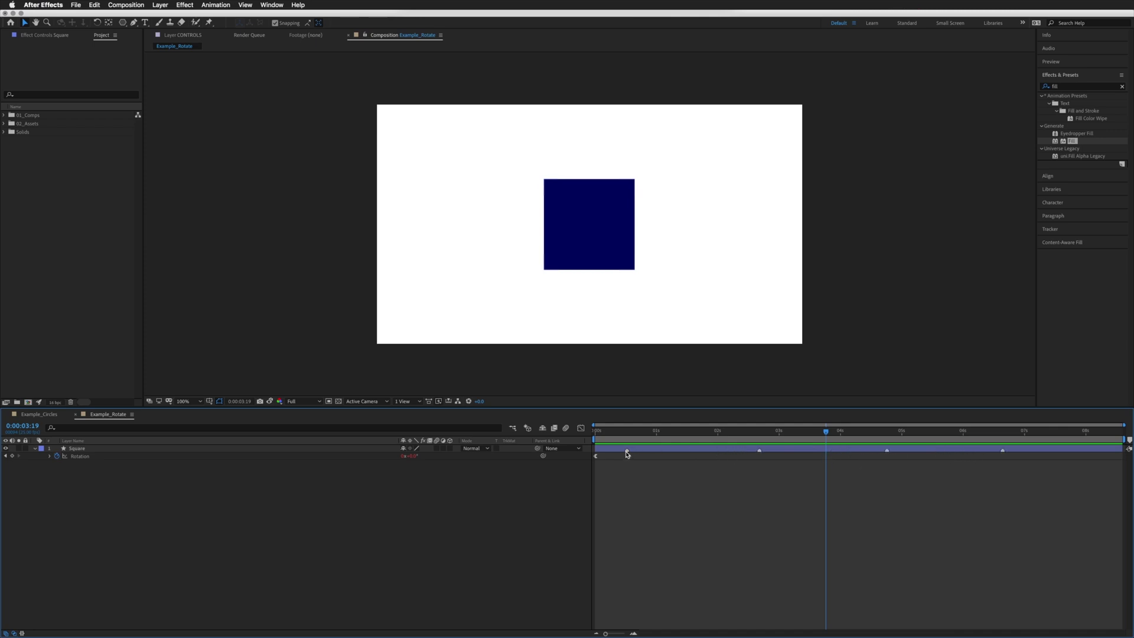
left_click_drag(641, 451, 647, 451)
key("Home")
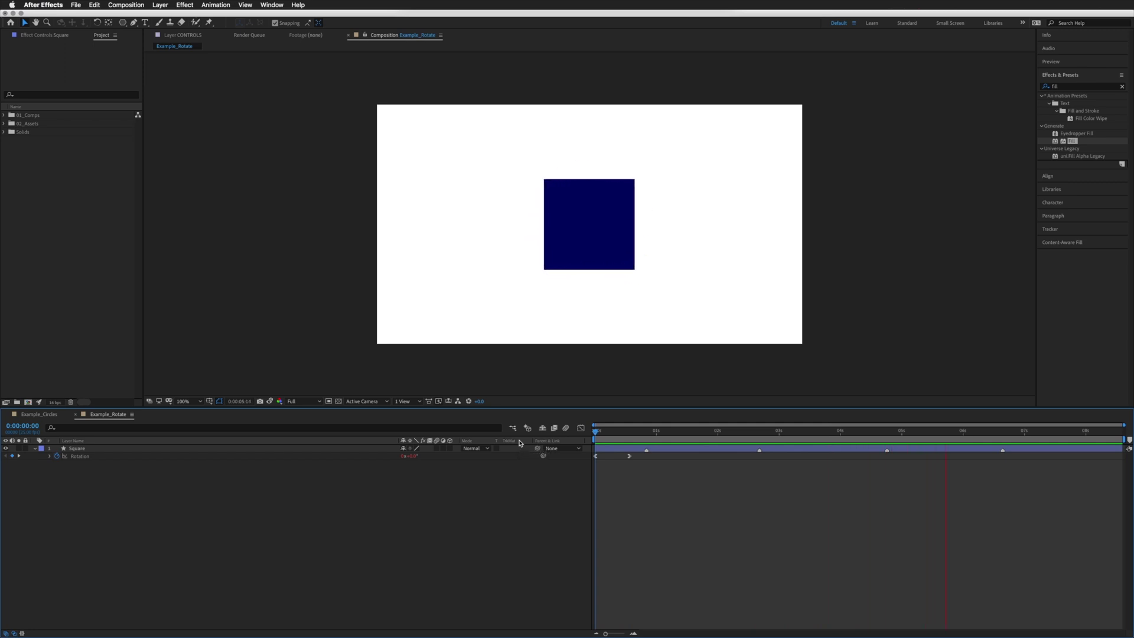
Set a 100% Scale keyframe on the Square at the start of the timeline.
key("space")
left_click_drag(646, 431, 595, 430)
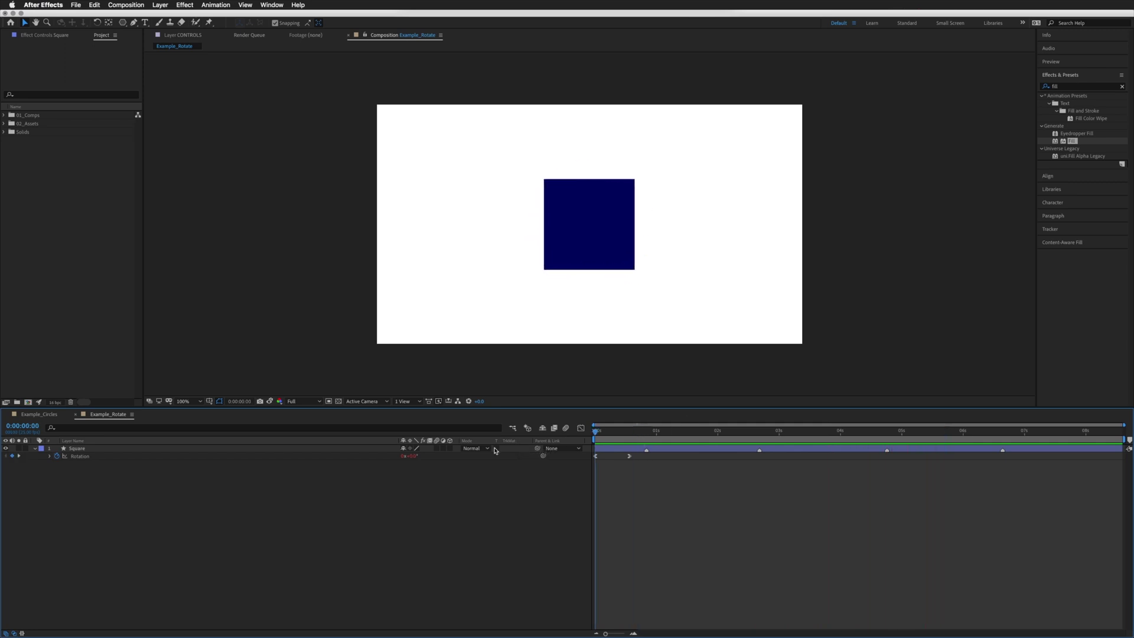
left_click(85, 450)
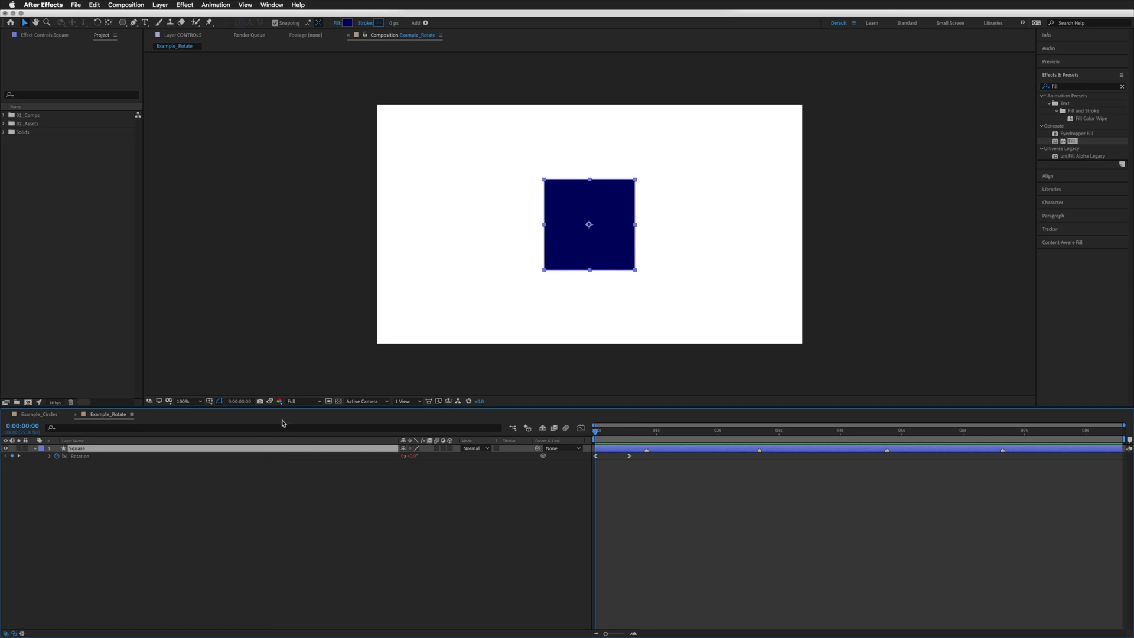
key("s")
left_click(57, 457)
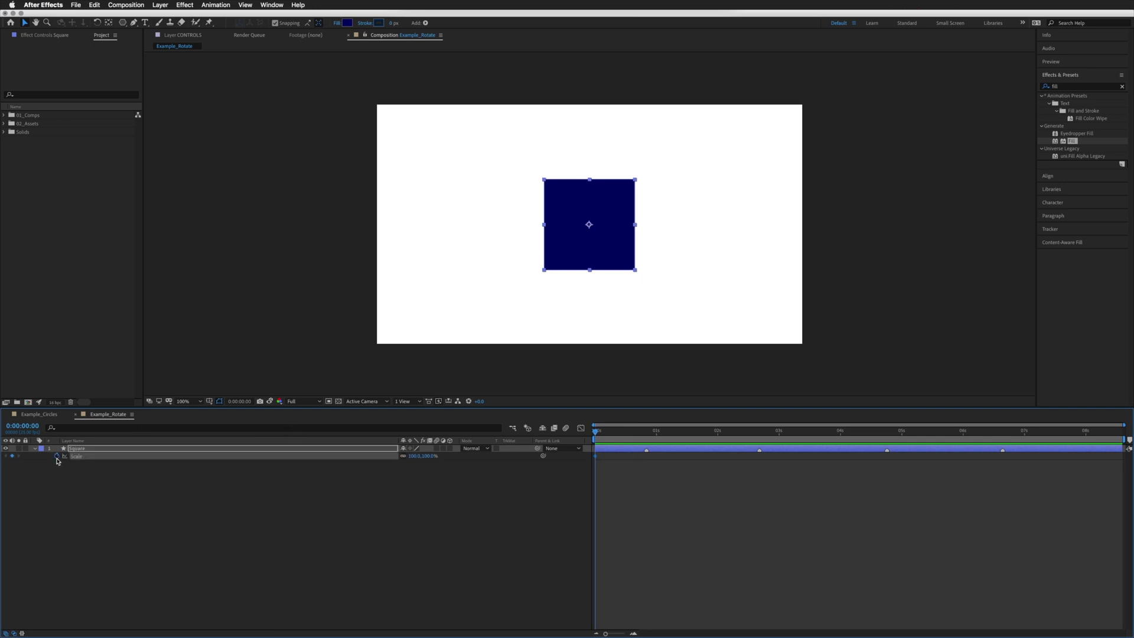
key("s")
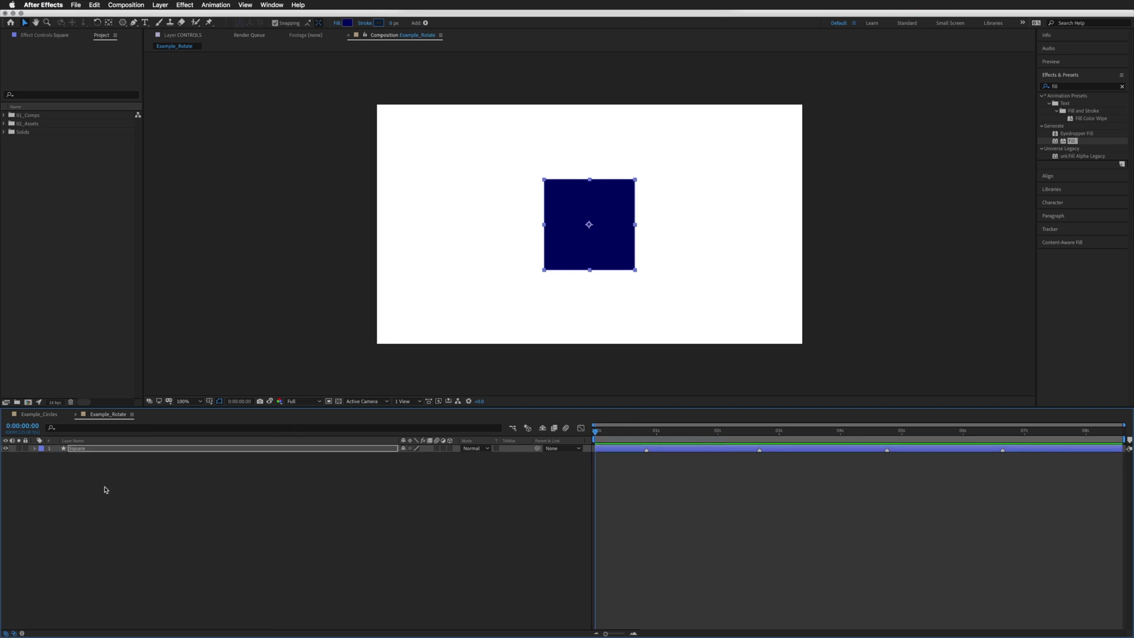
key("u")
Set Scale to 140% at 0:00:00:14 and select the Scale and Rotation keyframes there.
key("k")
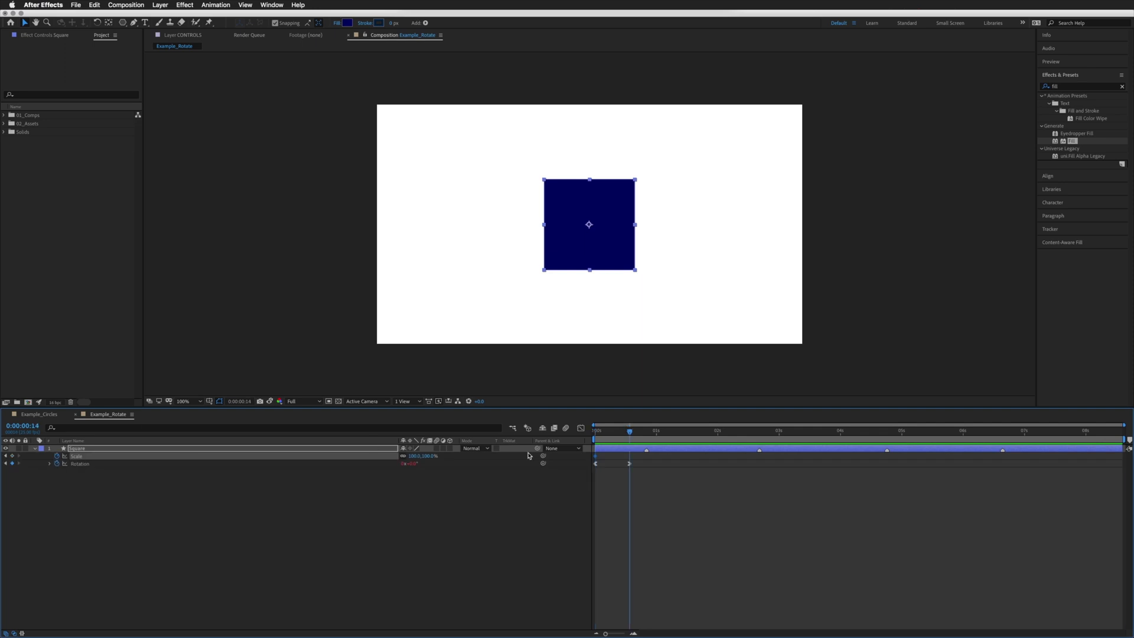
left_click(416, 456)
type("120")
key("Return")
key("shift+Up")
key("shift+Up")
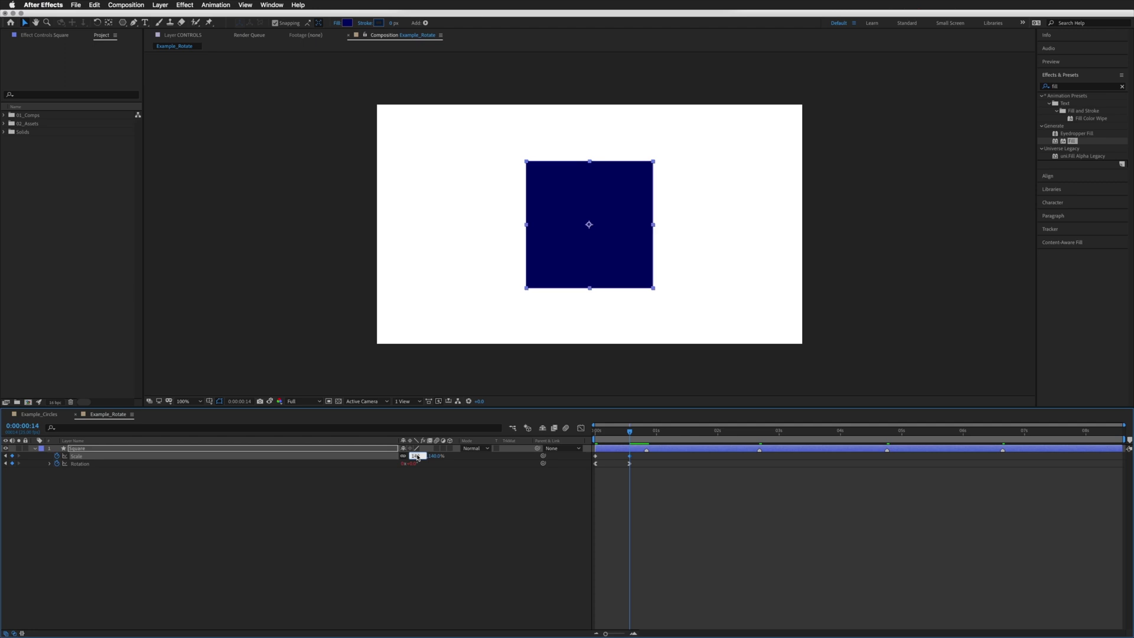
key("Return")
left_click(630, 465)
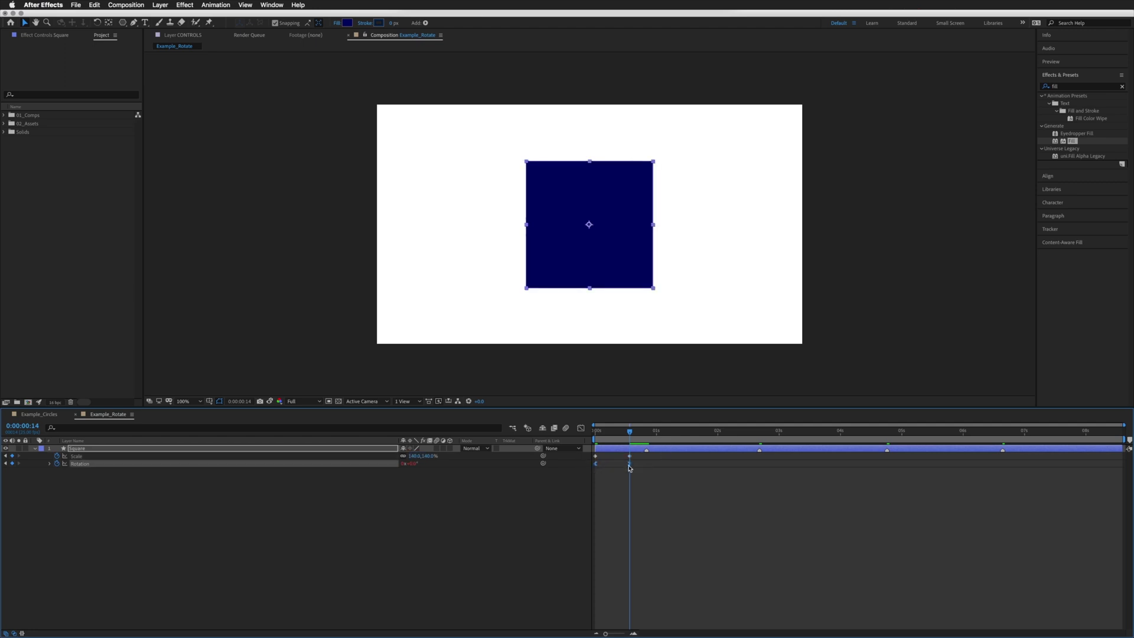
left_click_drag(628, 468, 633, 453)
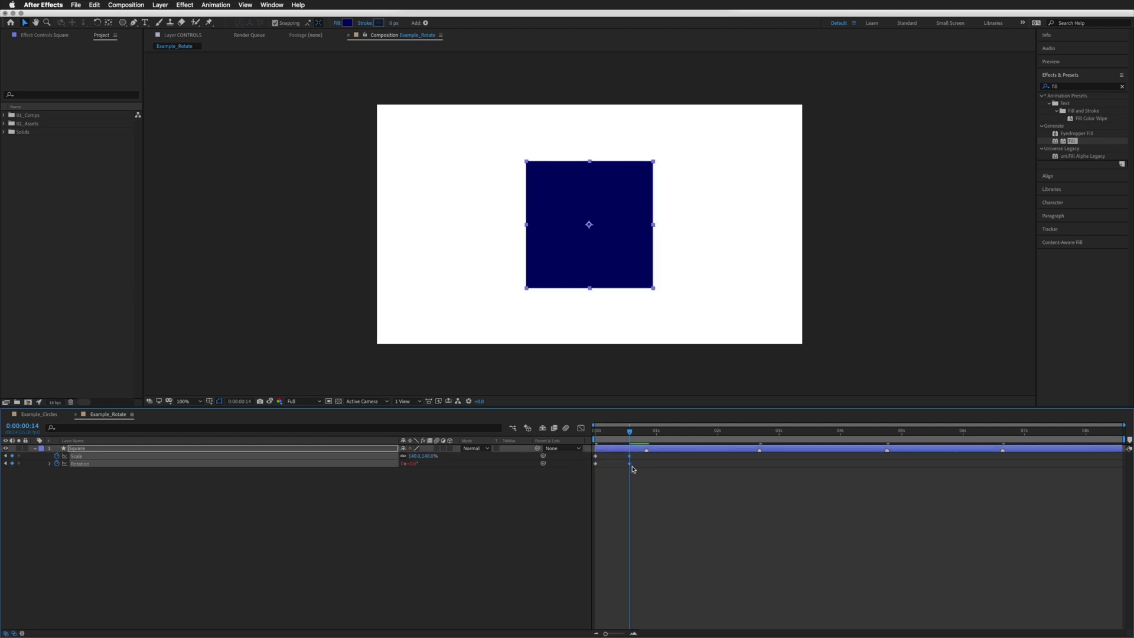
Apply Easy Ease to the Scale and Rotation keyframes at 0:00:00:14 and at the start.
right_click(630, 465)
mouse_move(697, 567)
left_click(761, 582)
right_click(596, 457)
mouse_move(650, 559)
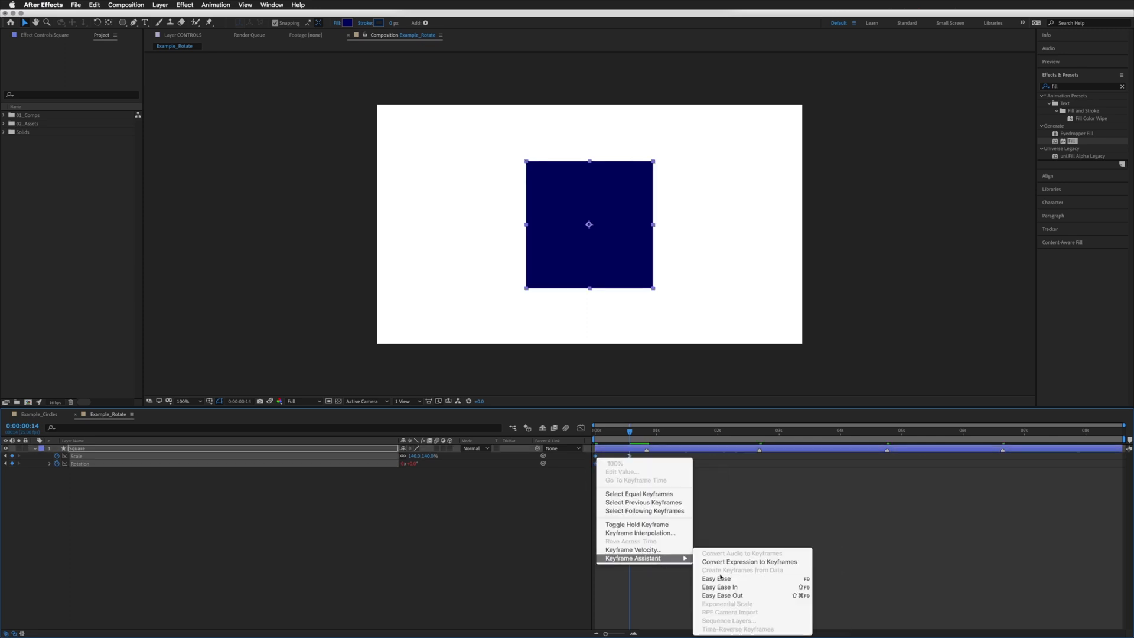
left_click(721, 578)
Paste the L= thisLayer; expression onto the Square's Scale and preview.
left_click(149, 509)
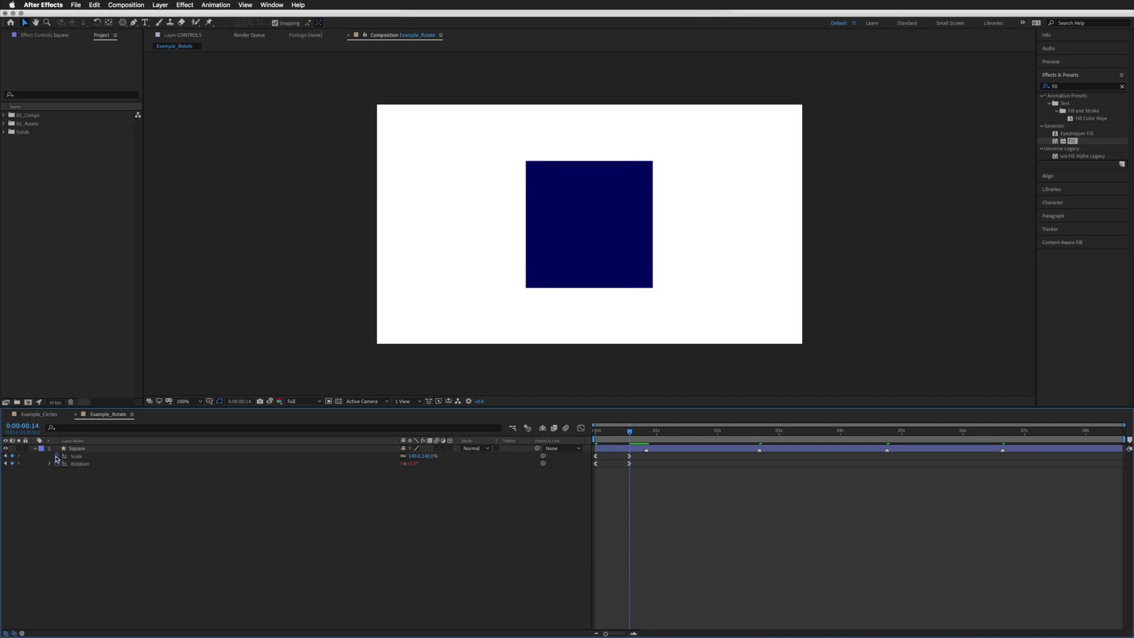
left_click(57, 456, "alt")
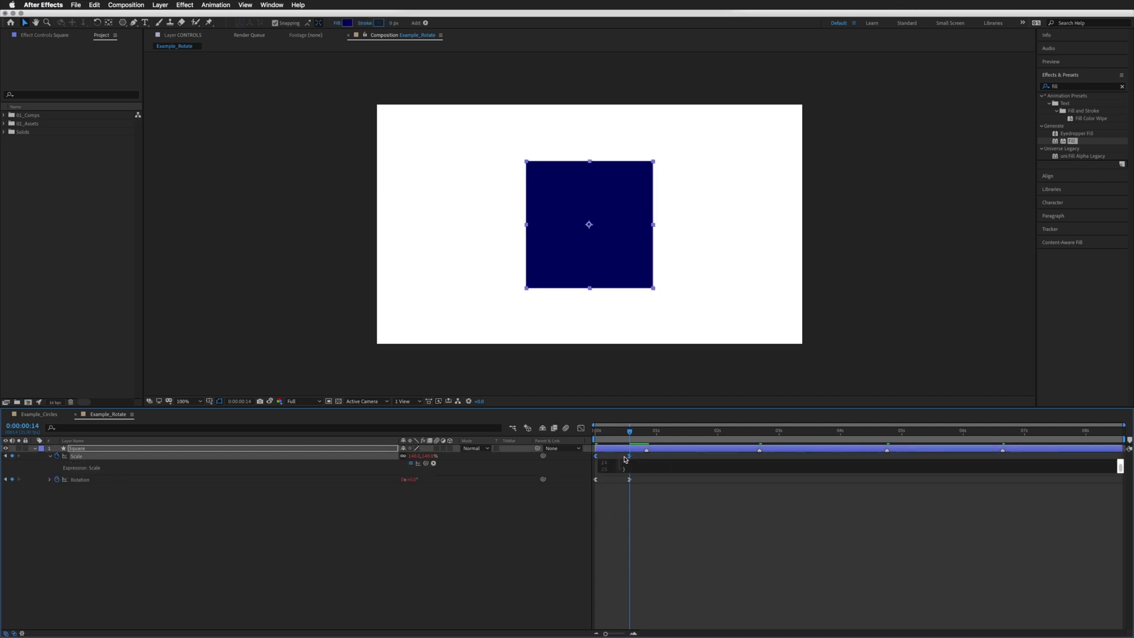
type("L= thisLayer;")
key("KP_Enter")
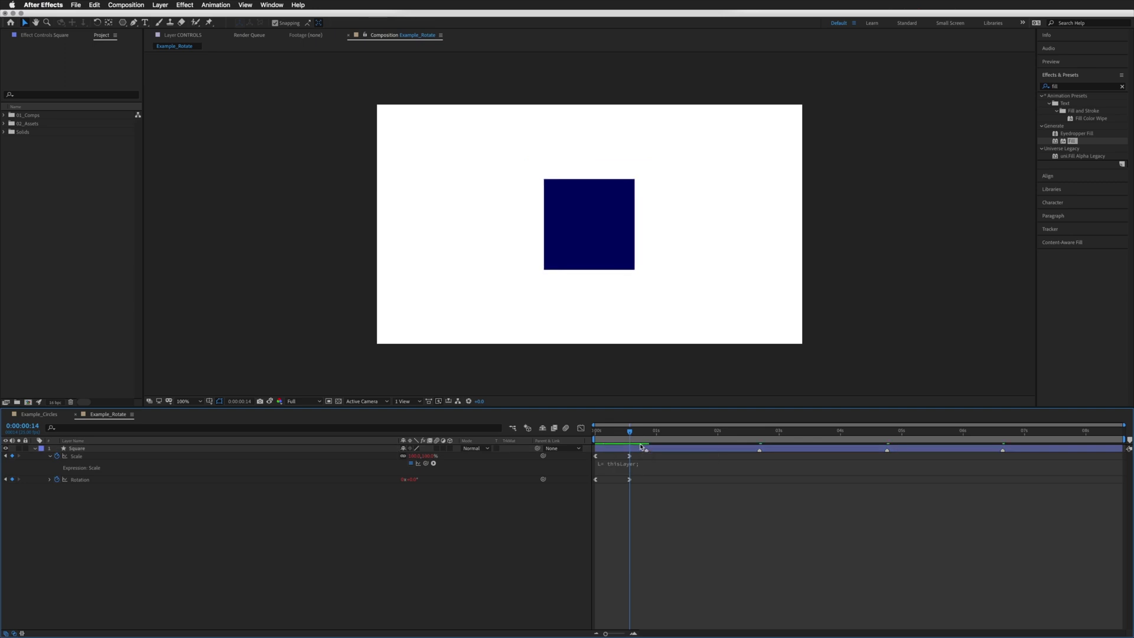
key("space")
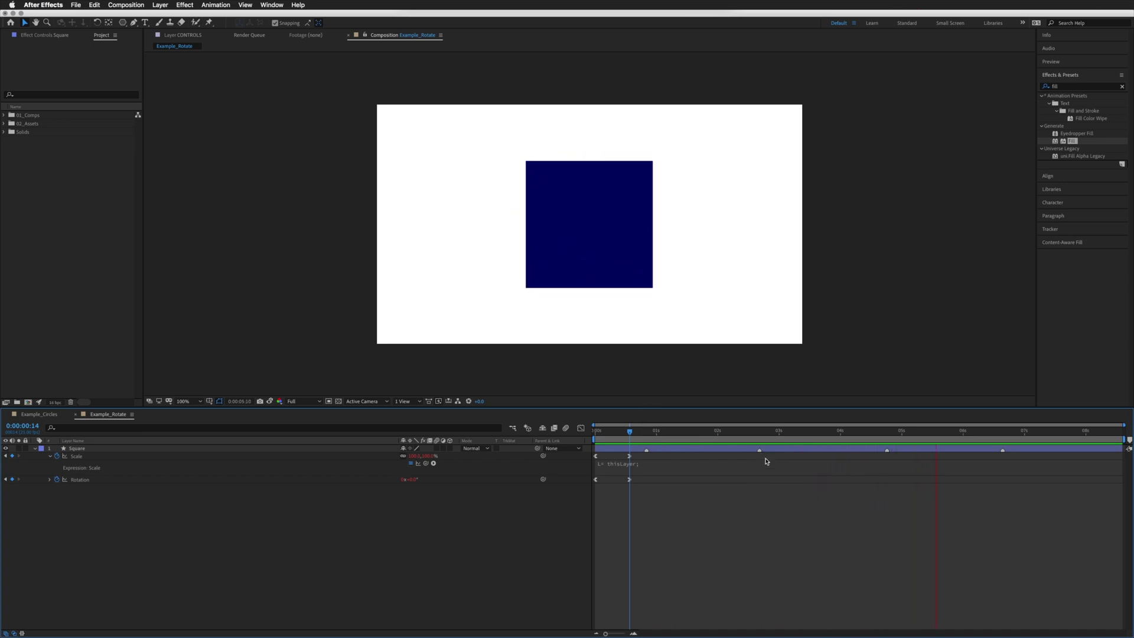
key("space")
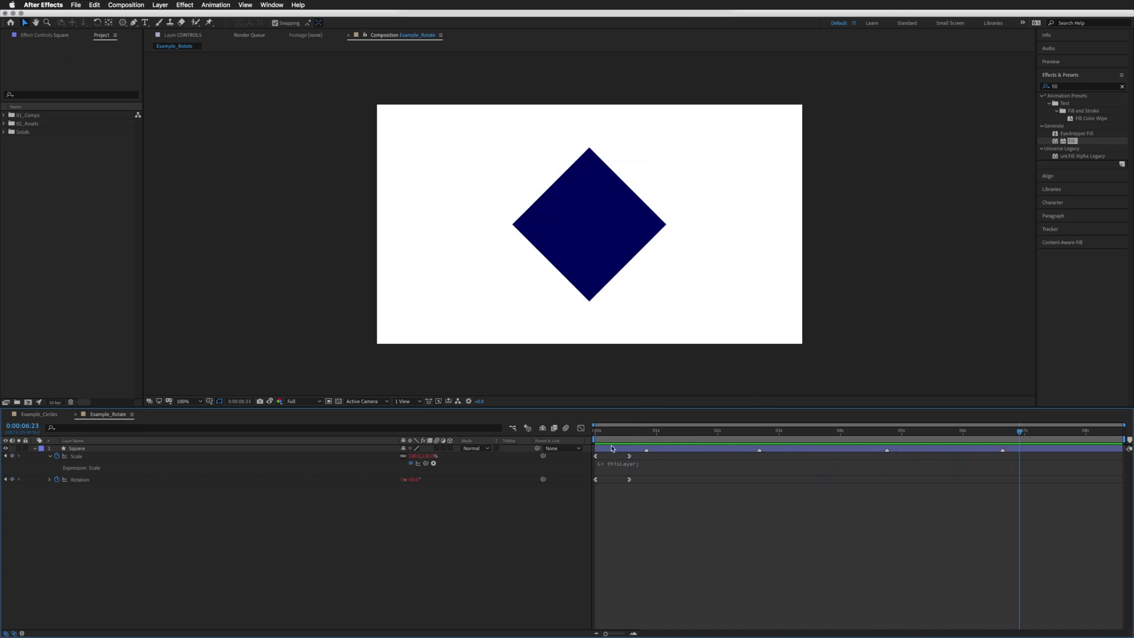
Move the 140% Scale keyframe to 0:00:00:08 and give it Easy Ease Out.
left_click(614, 431)
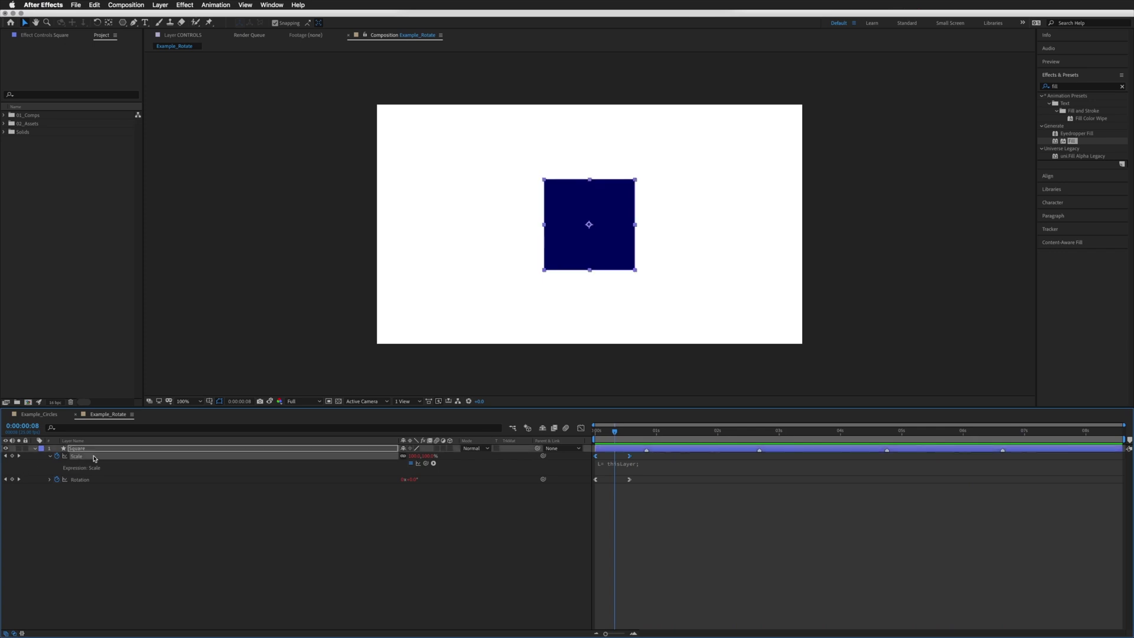
left_click(75, 458)
left_click(623, 457)
left_click_drag(630, 457, 614, 457)
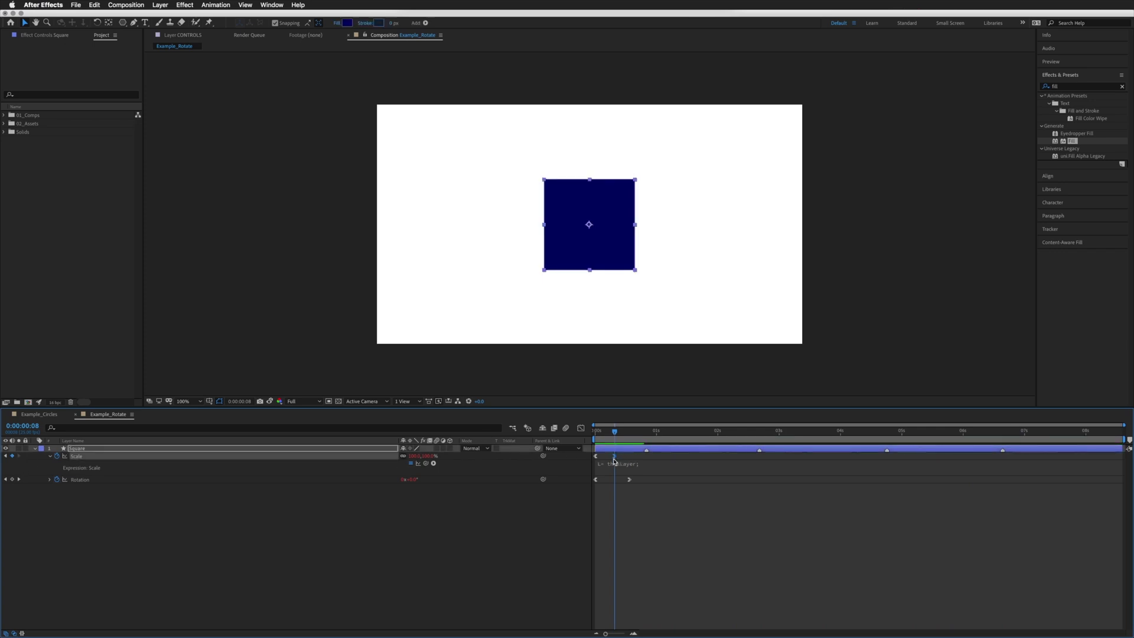
right_click(614, 458)
mouse_move(679, 558)
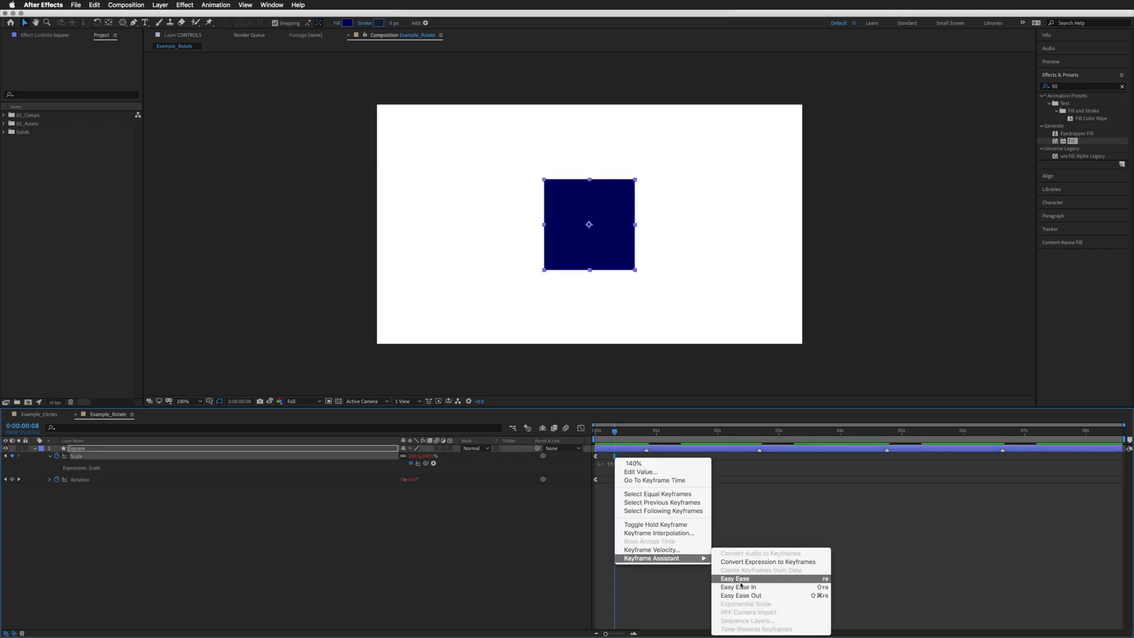
left_click(745, 595)
Add a 100% Scale keyframe at 0:00:00:14.
key("k")
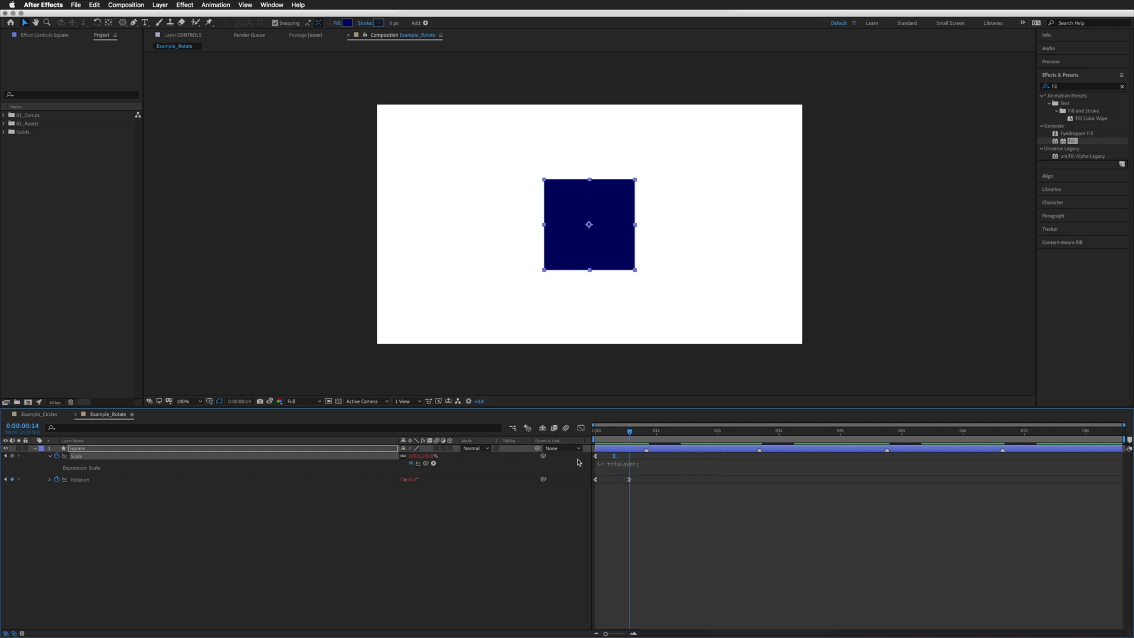
left_click(417, 458)
type("140")
key("BackSpace")
key("BackSpace")
type("0")
key("Return")
Reselect the 0:00:00:08 Scale keyframe and preview the revised scale animation.
right_click(630, 459)
mouse_move(674, 559)
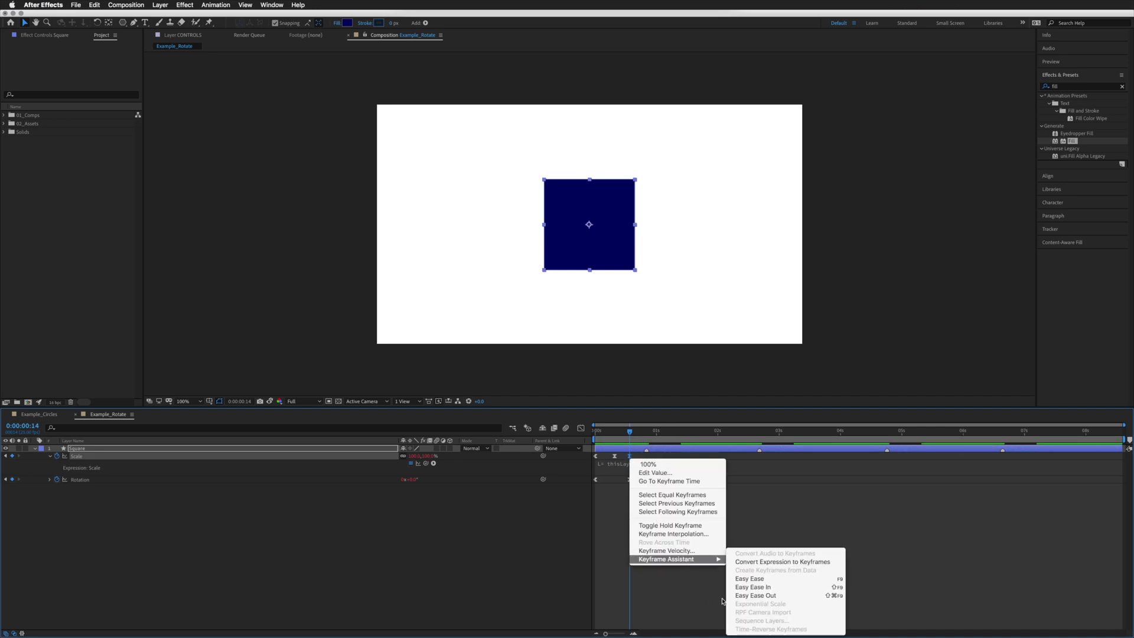
left_click(671, 607)
left_click(615, 464)
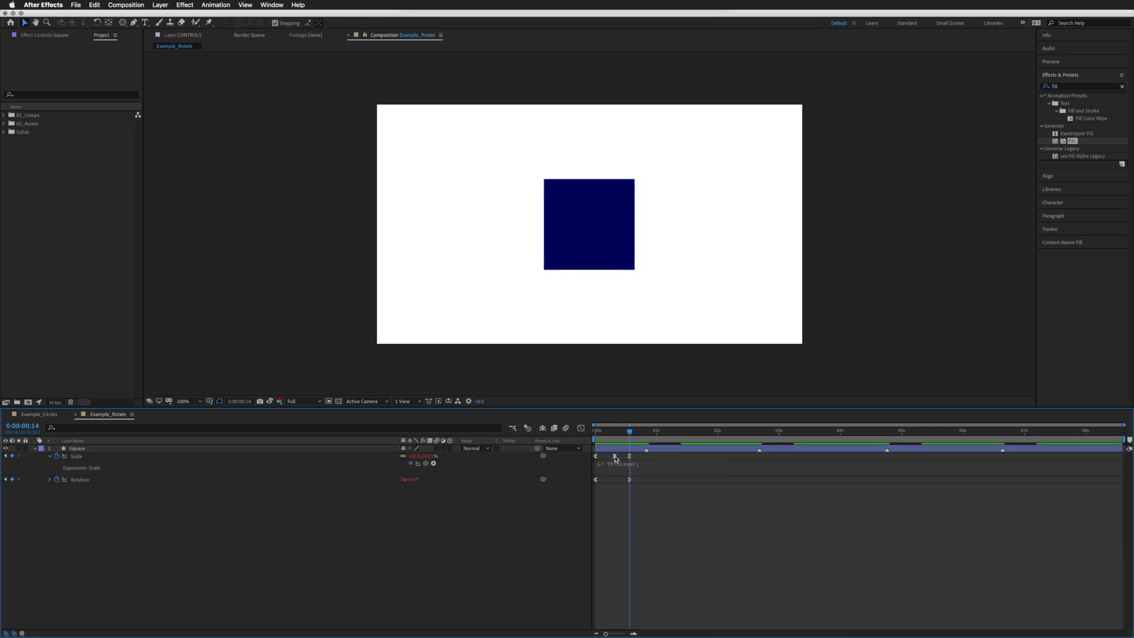
left_click(615, 457)
key("space")
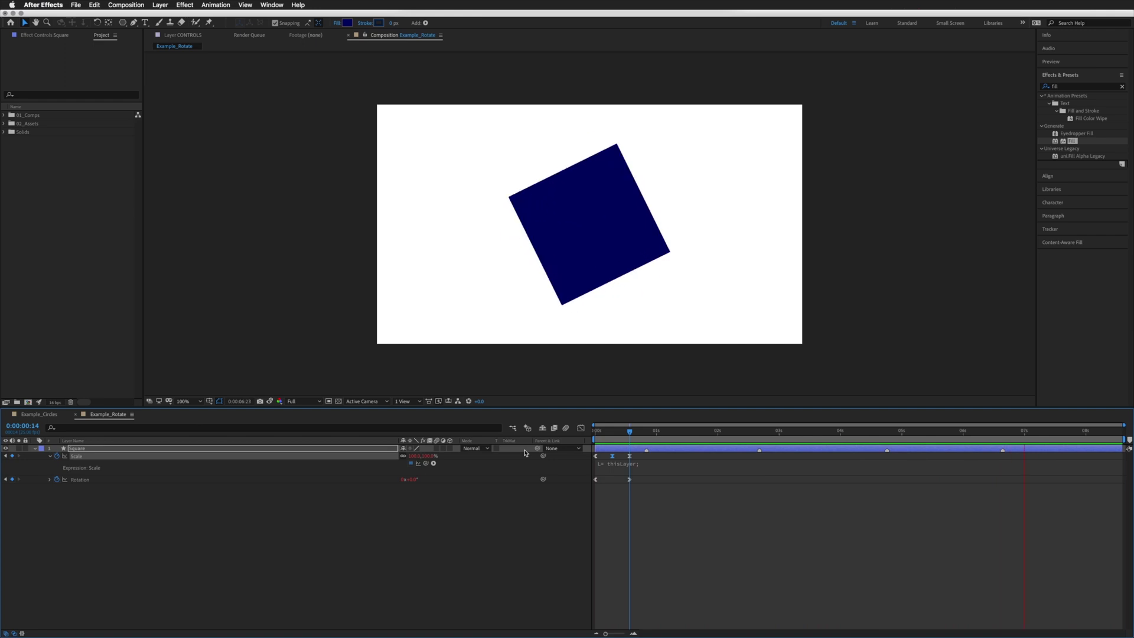
Stop the preview and create a new adjustment layer, Adjustment Layer 6.
key("space")
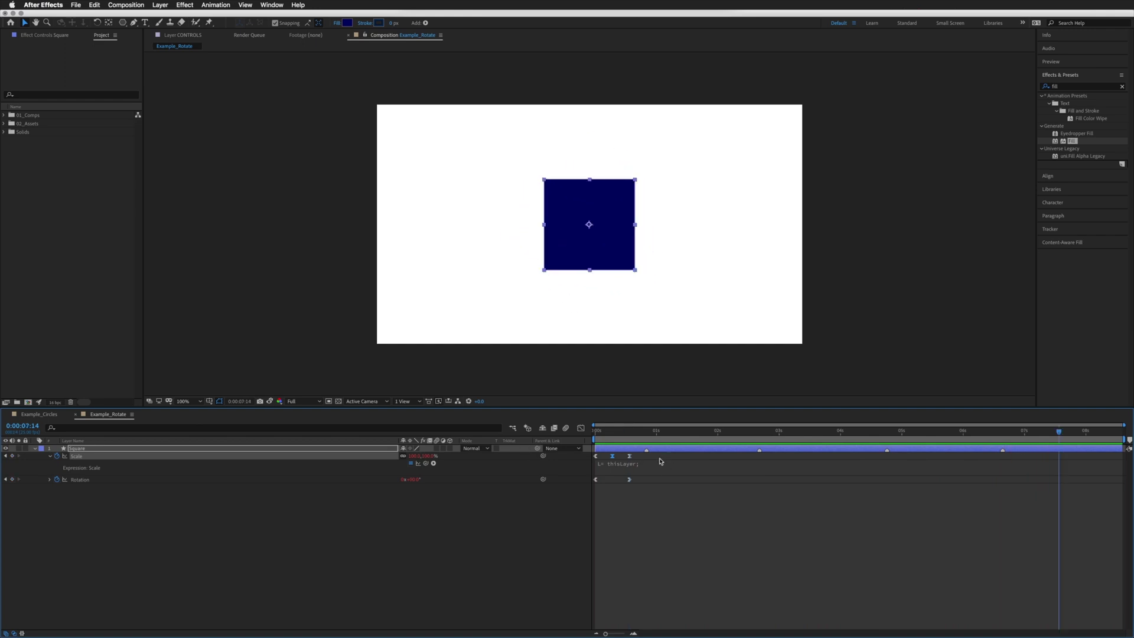
left_click(628, 454)
key("super+alt+y")
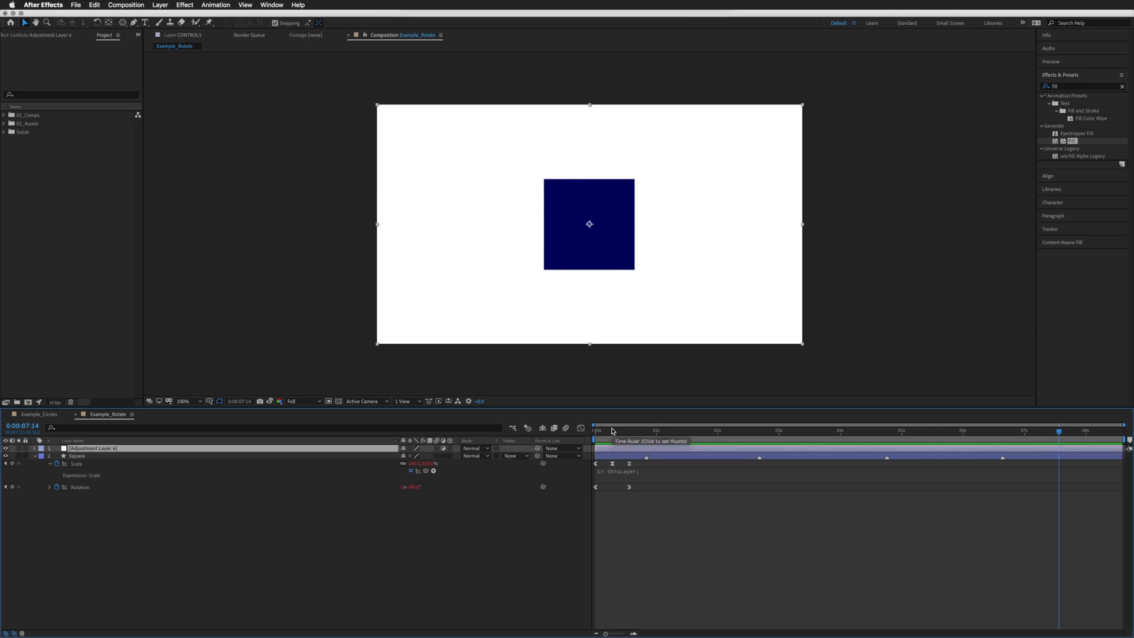
Replace thisLayer in the Square's Scale expression with thisComp.layer("Adjustment Layer 6") and check the result.
left_click(614, 476)
left_click(632, 469)
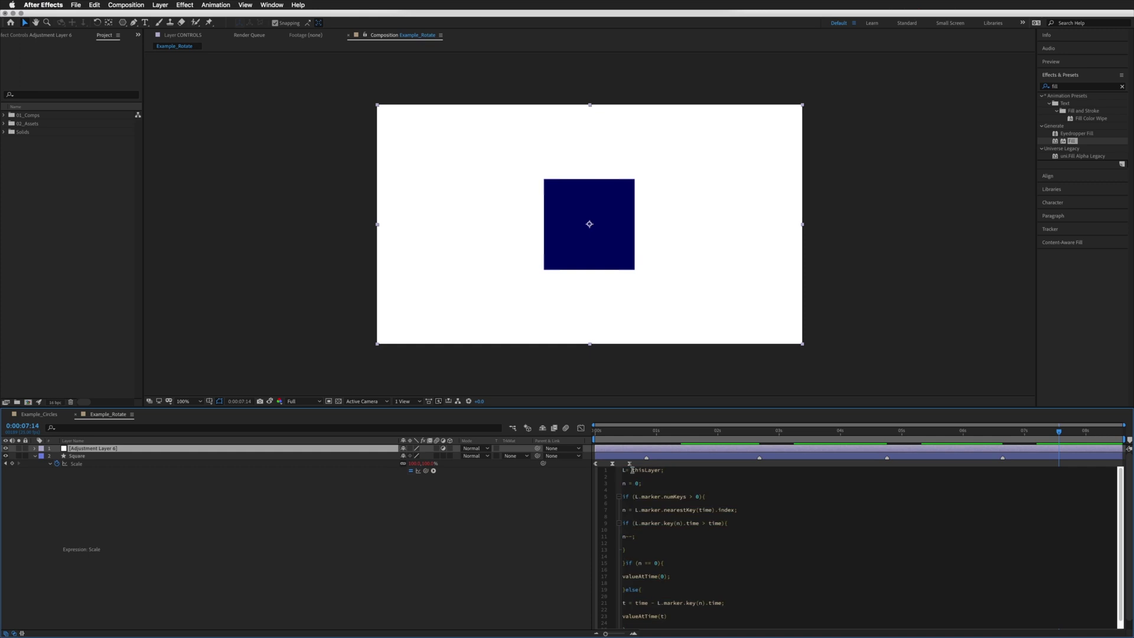
left_click_drag(633, 470, 661, 468)
left_click_drag(418, 471, 77, 450)
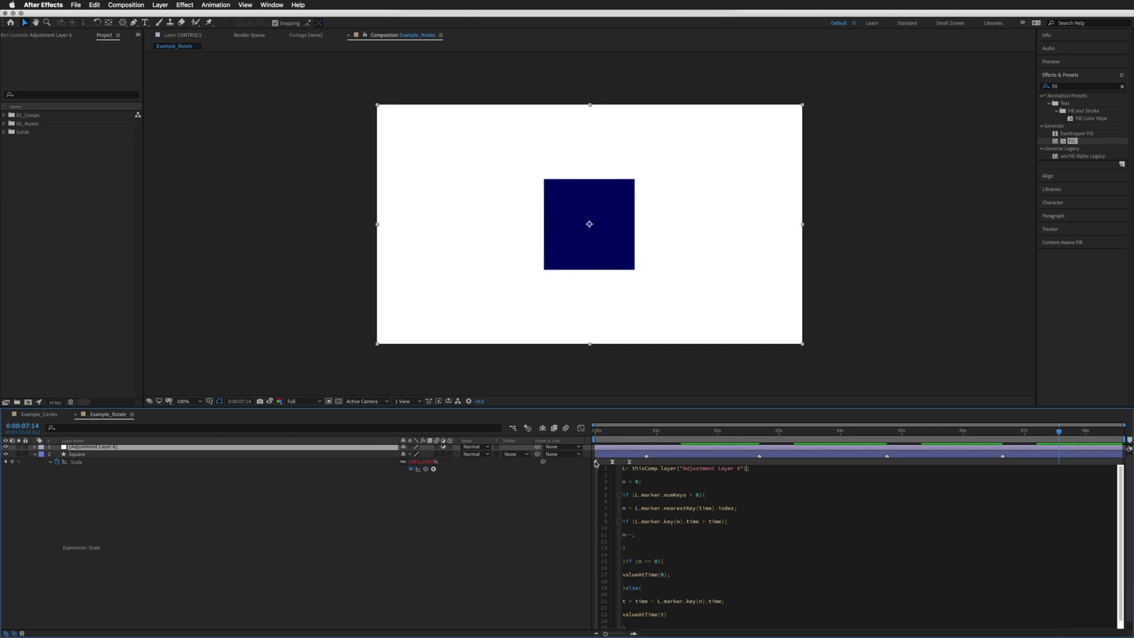
left_click(648, 463)
left_click_drag(657, 436, 694, 436)
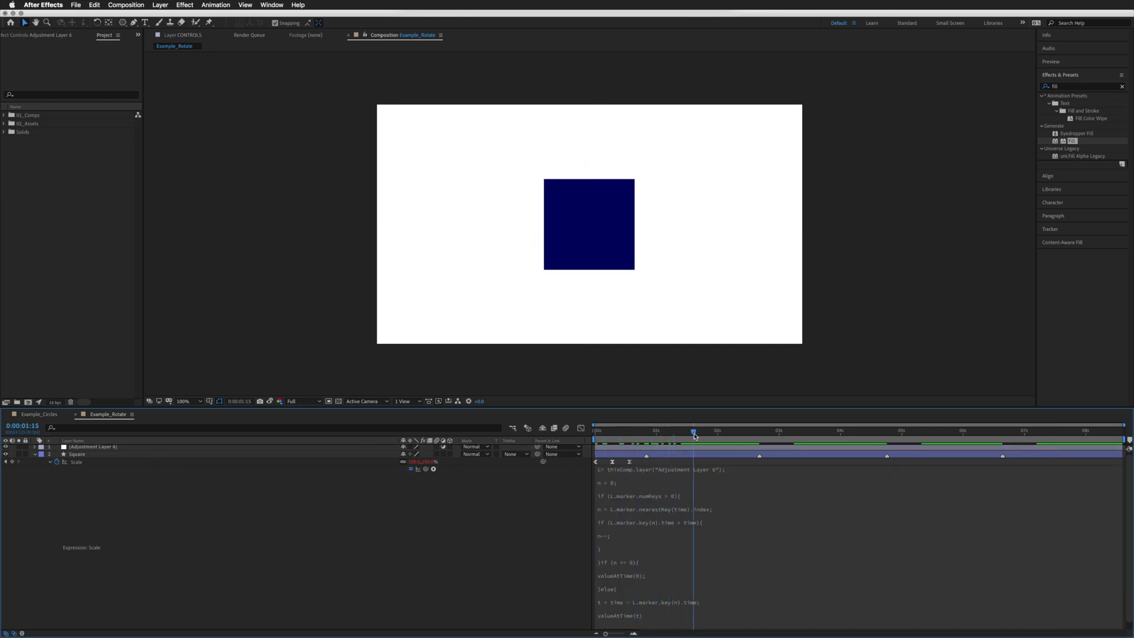
Select Adjustment Layer 6, collapse the Square's properties, and preview the marker-driven scale pops.
left_click(670, 449)
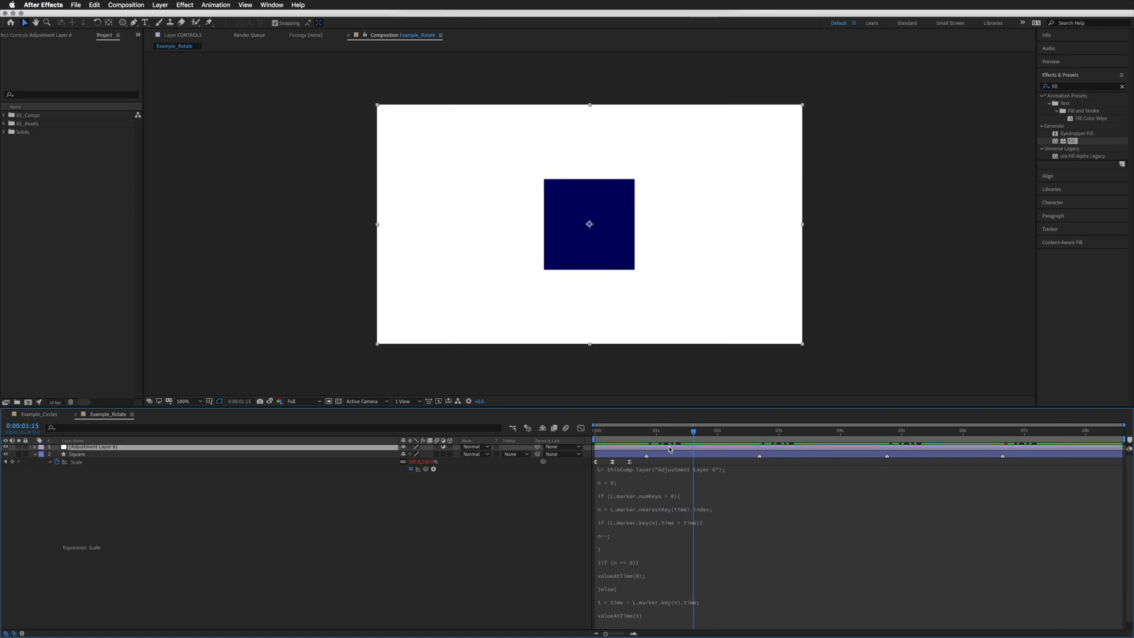
left_click(34, 454)
key("space")
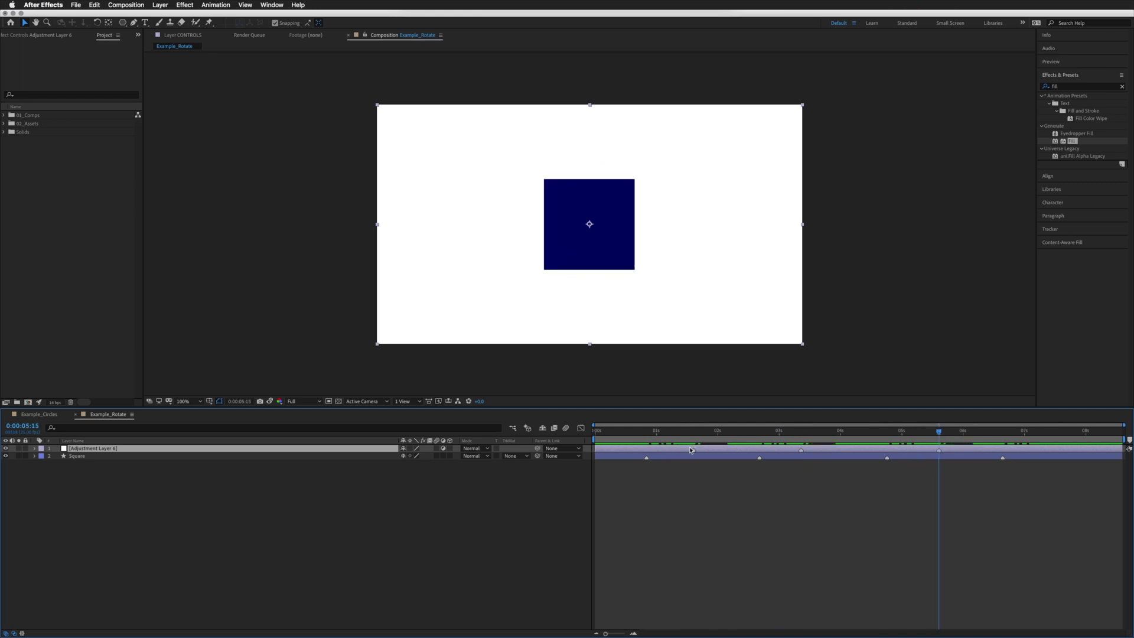
key("space")
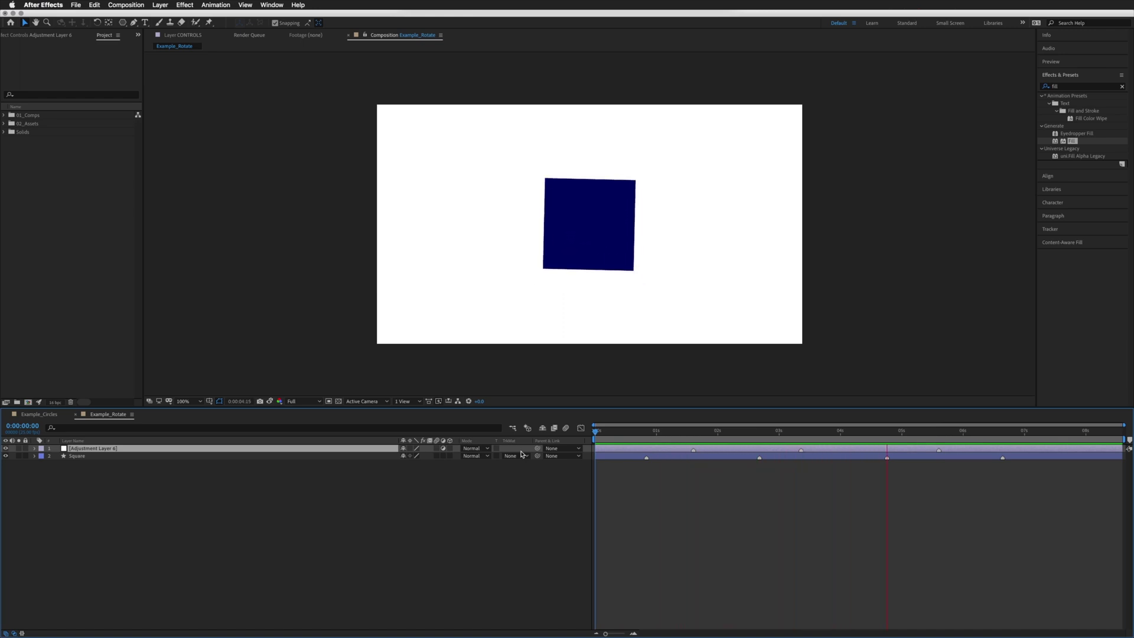
key("space")
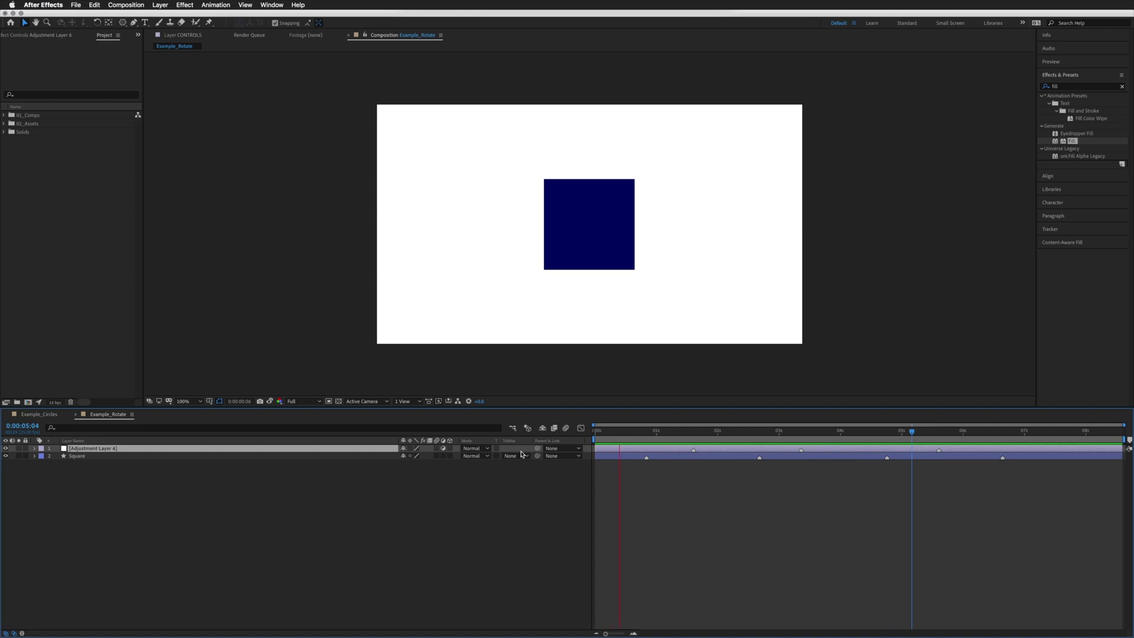